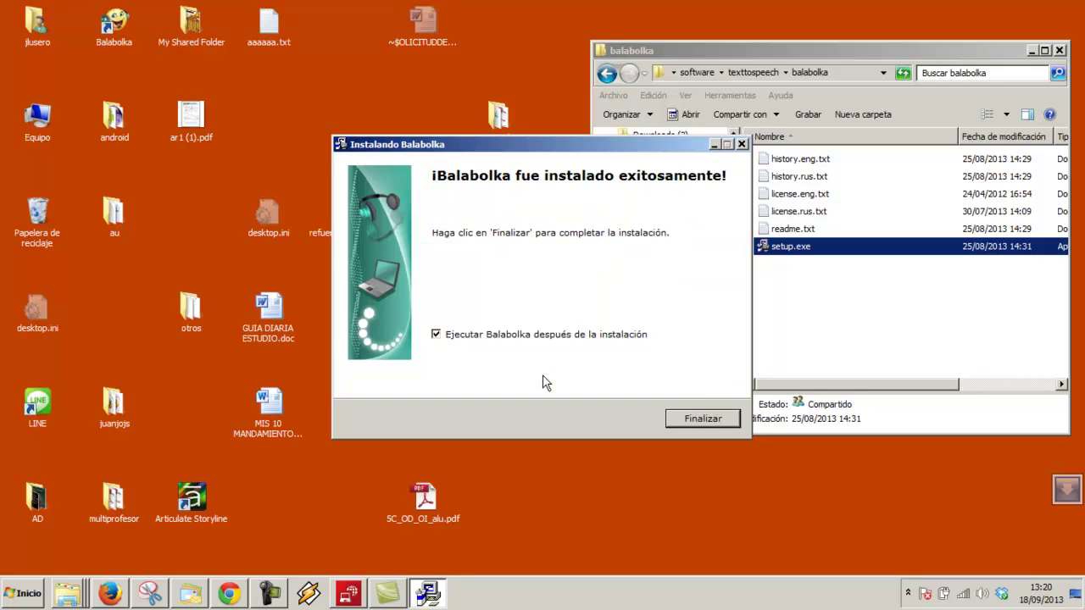
Finish the Balabolka installation with the option to run it afterwards enabled, and move the balabolka folder window aside.
{"action": "left_click", "coordinate": [691, 416]}
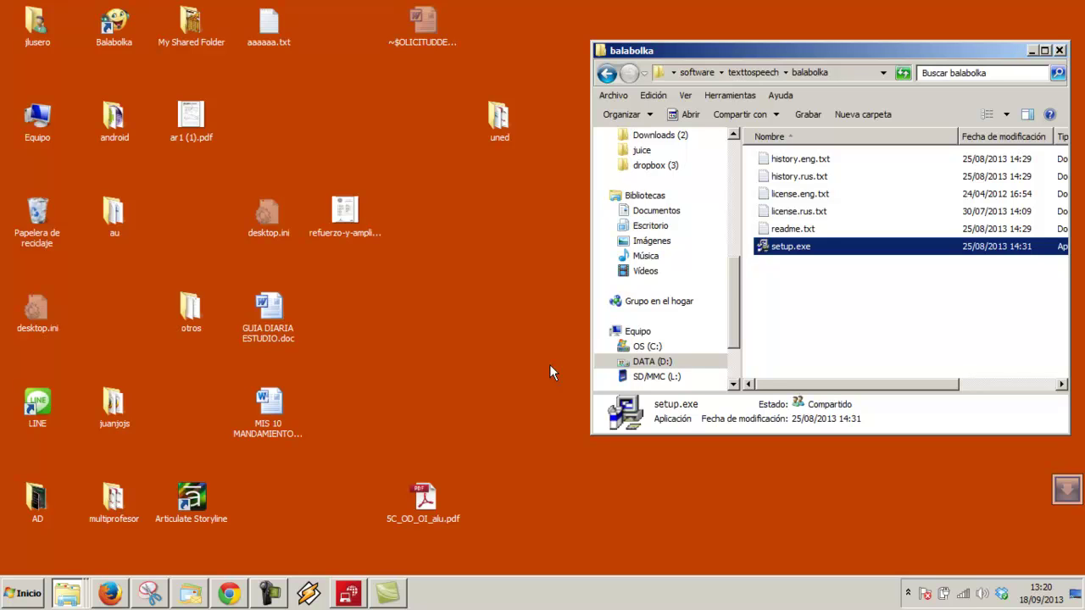
{"action": "left_click_drag", "start_coordinate": [879, 49], "coordinate": [836, 69]}
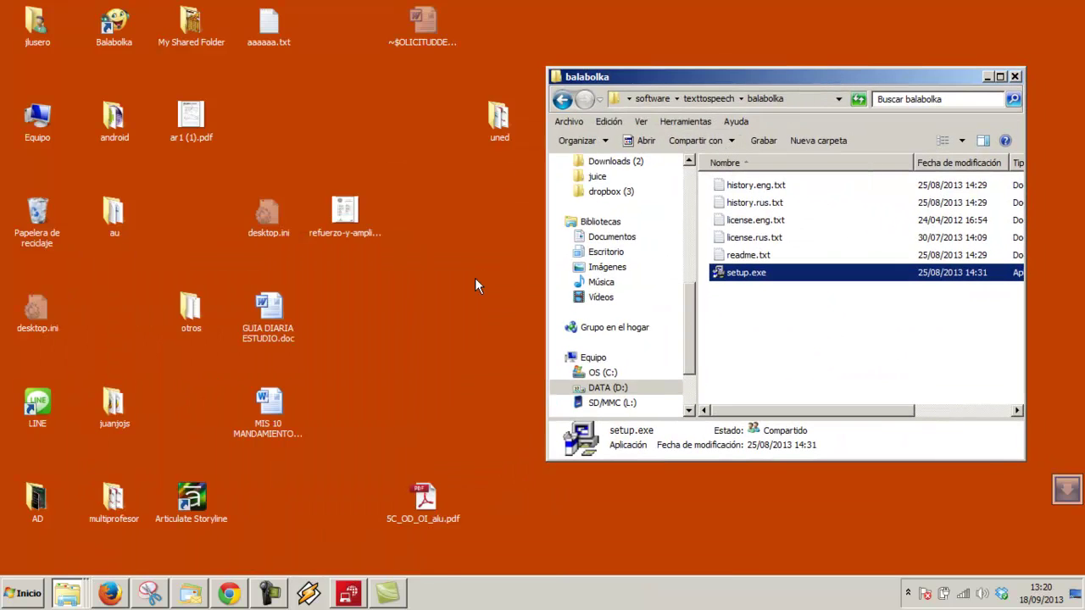
{"action": "key", "text": "Return"}
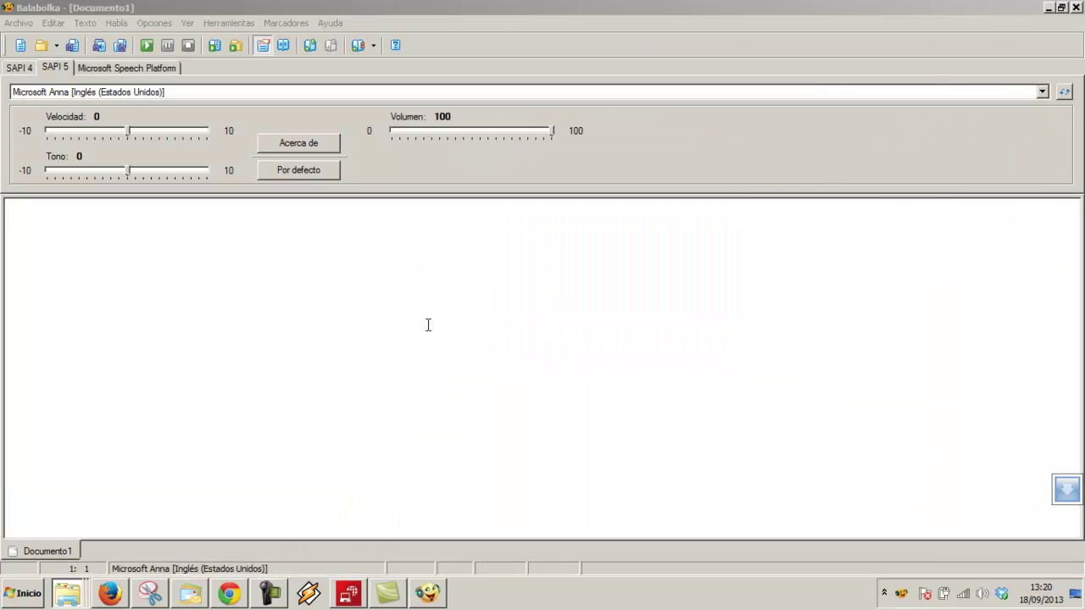
Check the SAPI 5 voices and select the Spanish Isabel voice from the SAPI 4 voices.
{"action": "left_click", "coordinate": [84, 95]}
{"action": "left_click", "coordinate": [84, 94]}
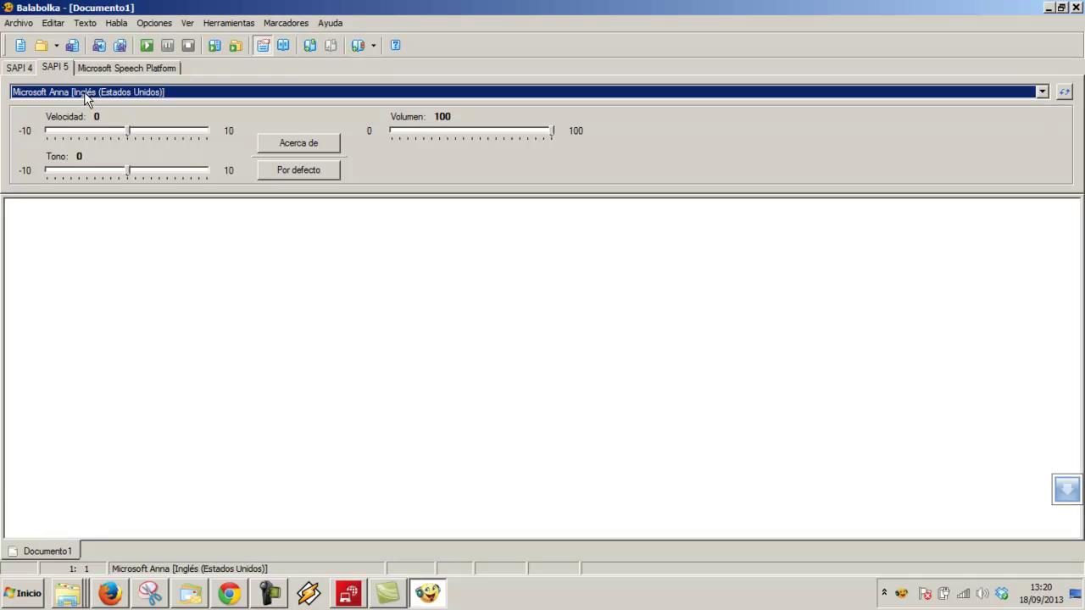
{"action": "left_click", "coordinate": [19, 69]}
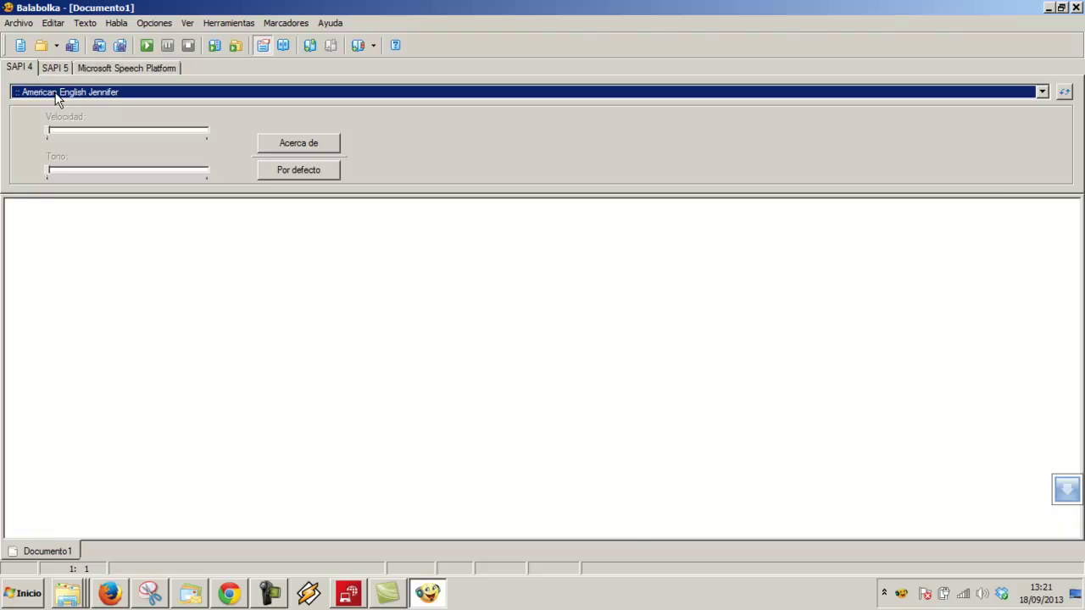
{"action": "left_click", "coordinate": [57, 95]}
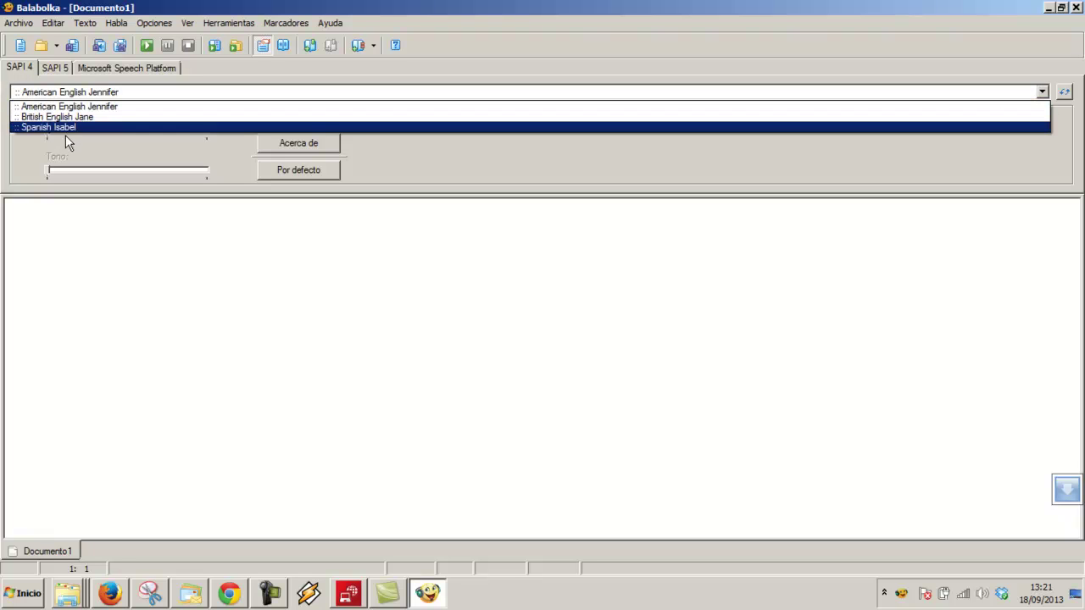
{"action": "left_click", "coordinate": [65, 129]}
{"action": "left_click", "coordinate": [73, 230]}
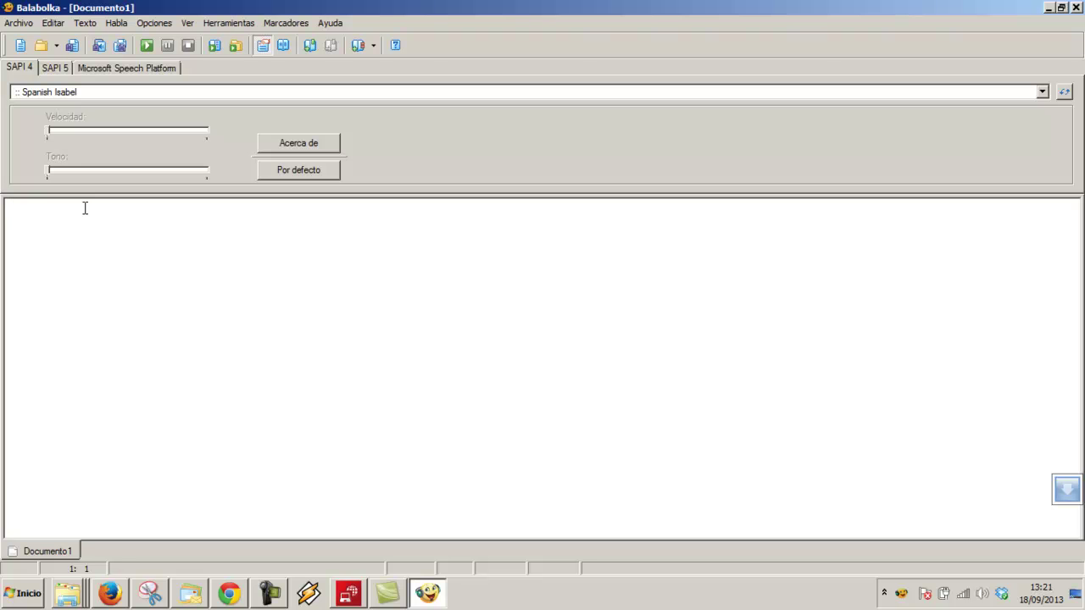
Switch to Firefox, search for "wikipedia nba" in a new tab and open the Spanish Wikipedia article on the National Basketball Association.
{"action": "left_click", "coordinate": [110, 594]}
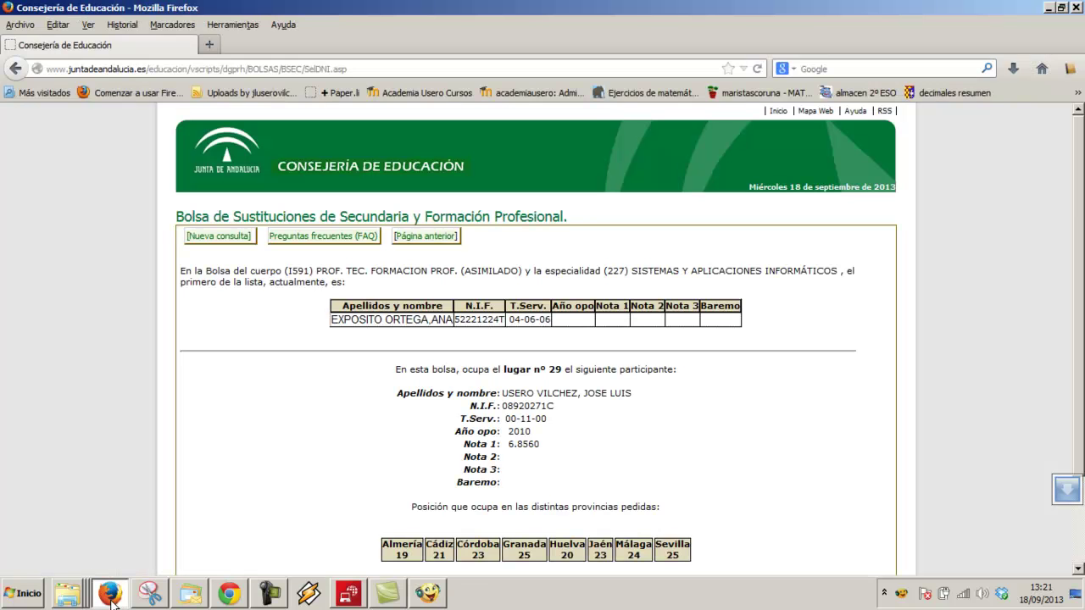
{"action": "left_click", "coordinate": [217, 44]}
{"action": "type", "text": "wikipedia nba"}
{"action": "key", "text": "Return"}
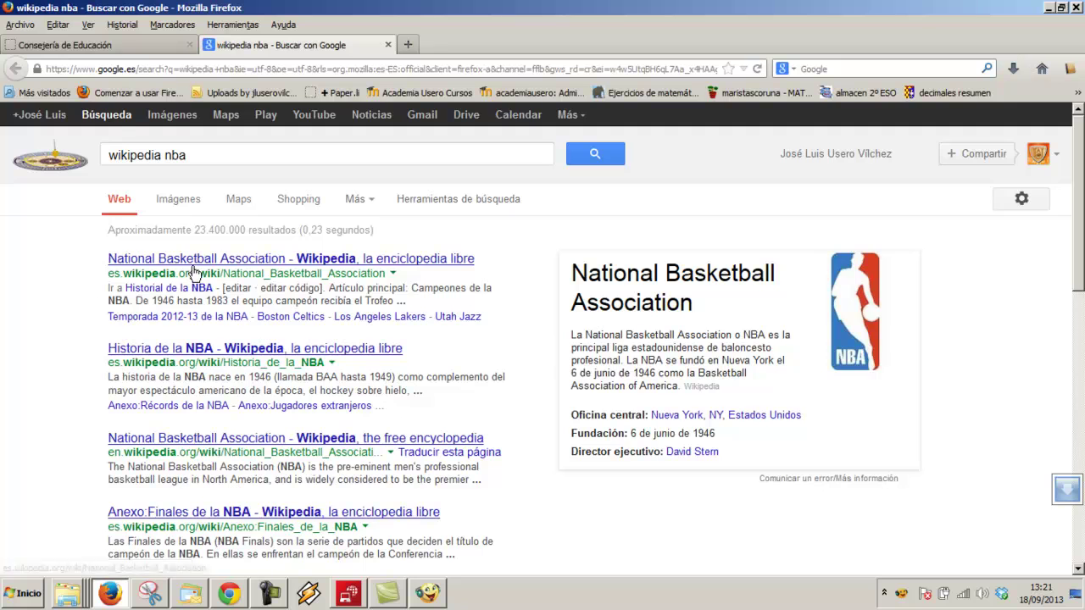
{"action": "left_click", "coordinate": [194, 264]}
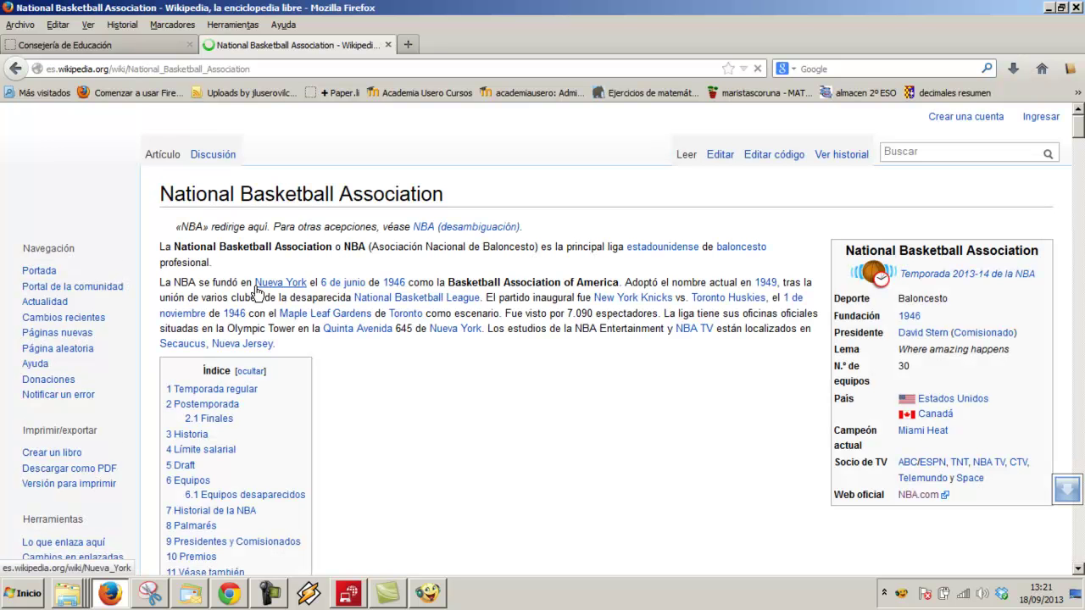
Copy the first two paragraphs of the article's Temporada regular section.
{"action": "left_click_drag", "start_coordinate": [161, 251], "coordinate": [296, 341]}
{"action": "scroll", "coordinate": [465, 350], "scroll_direction": "down", "scroll_amount": 7}
{"action": "scroll", "coordinate": [465, 350], "scroll_direction": "down", "scroll_amount": 1}
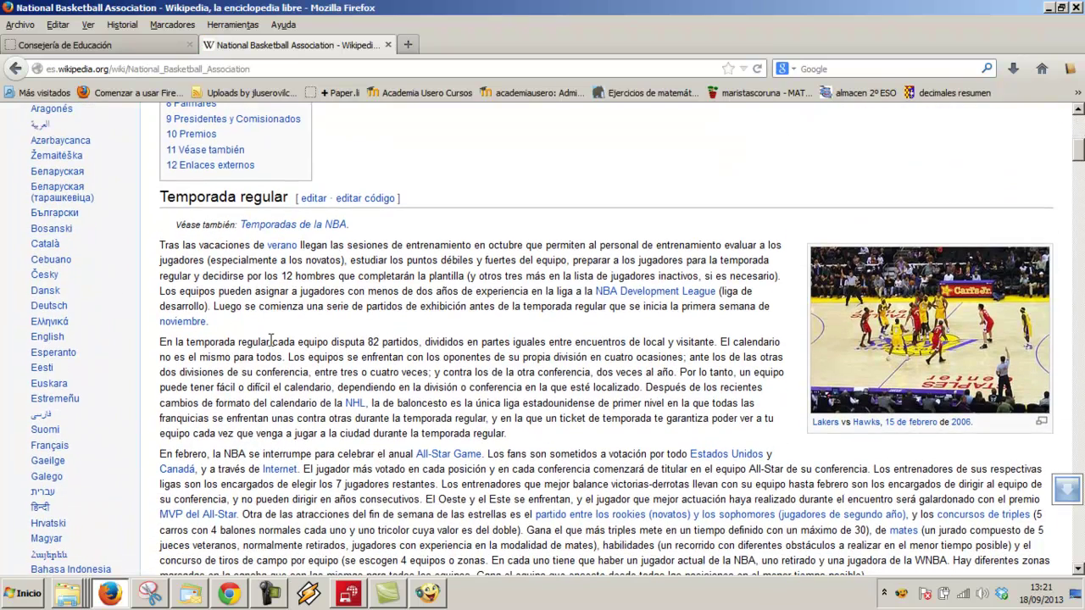
{"action": "left_click_drag", "start_coordinate": [159, 245], "coordinate": [542, 434]}
{"action": "key", "text": "ctrl+c"}
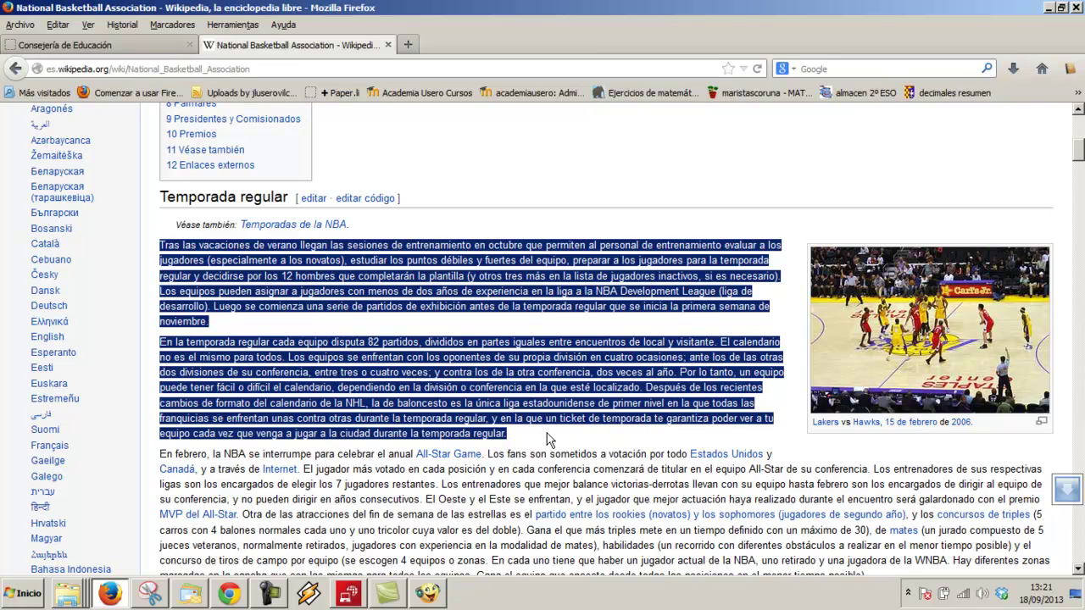
Switch to Balabolka and paste the copied paragraphs into the empty document.
{"action": "left_click", "coordinate": [426, 596]}
{"action": "right_click", "coordinate": [175, 251]}
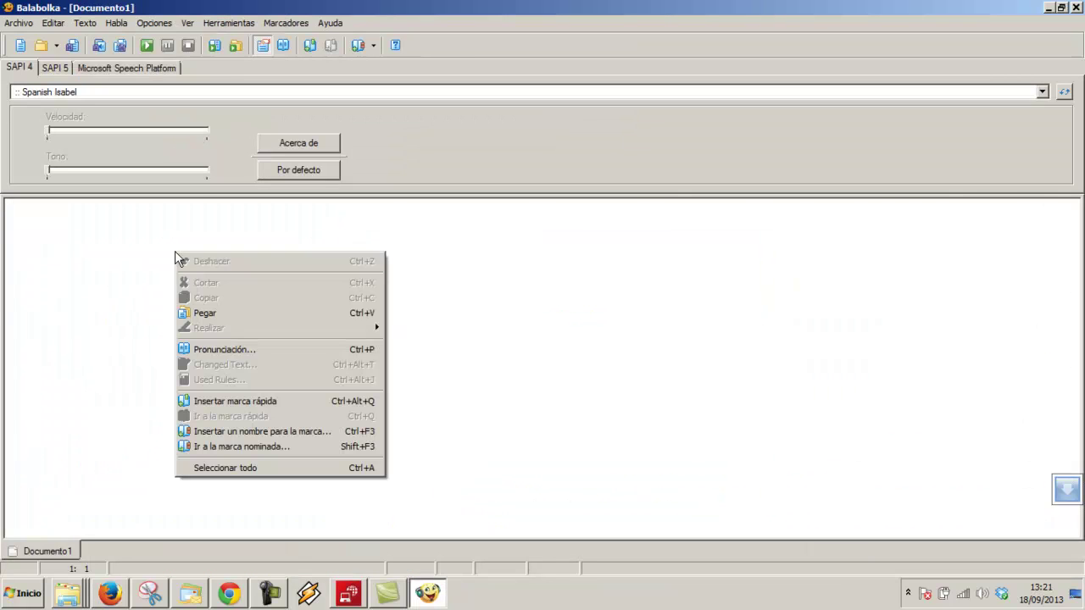
{"action": "left_click", "coordinate": [200, 311]}
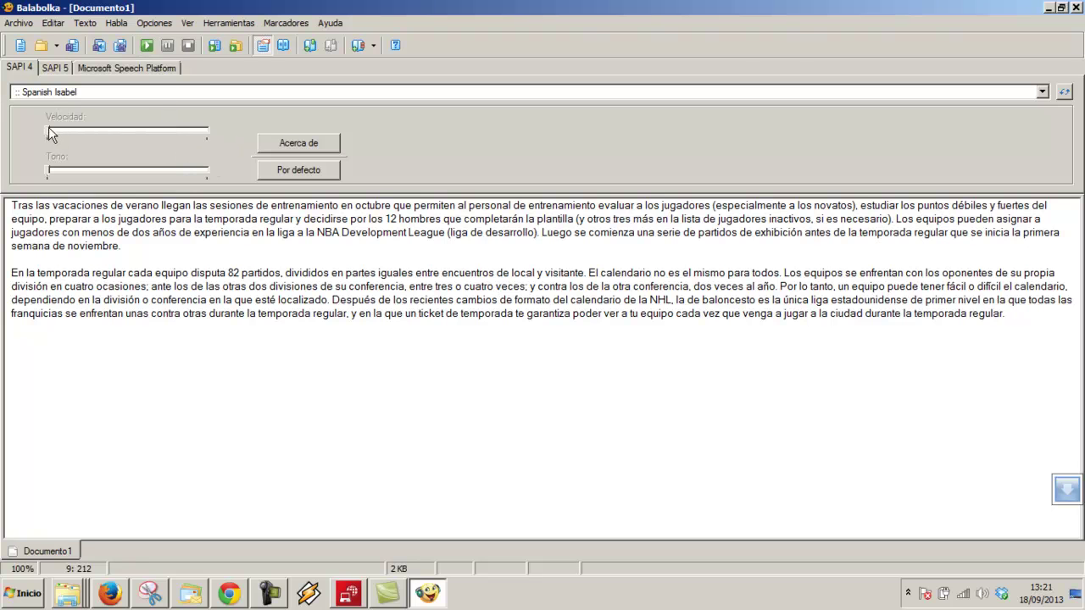
Examine which voices are available under Microsoft Speech Platform, SAPI 5 and SAPI 4.
{"action": "left_click", "coordinate": [126, 68]}
{"action": "left_click", "coordinate": [131, 95]}
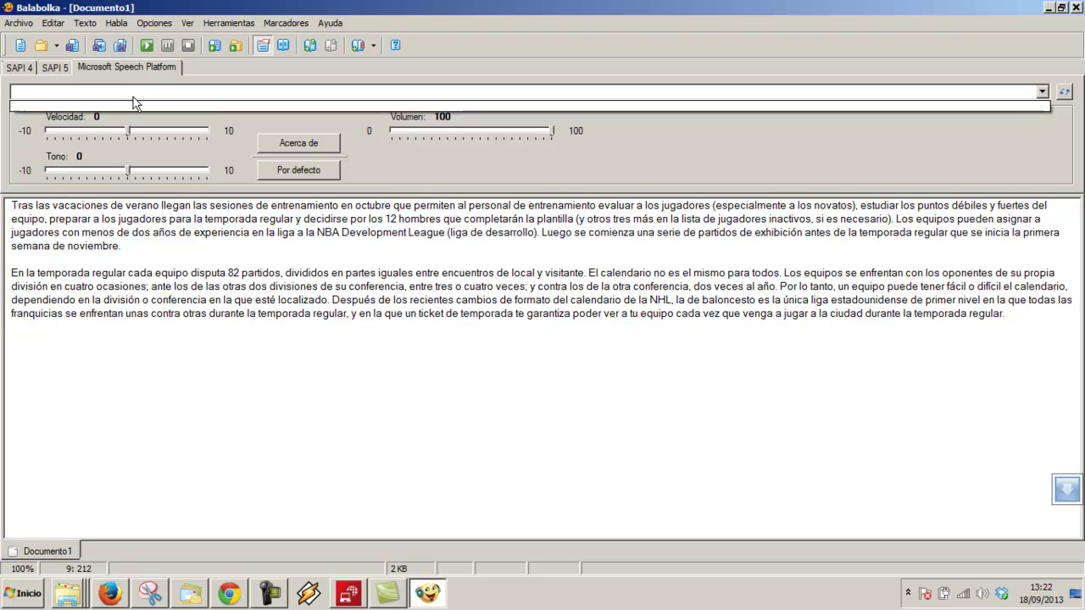
{"action": "left_click", "coordinate": [128, 102]}
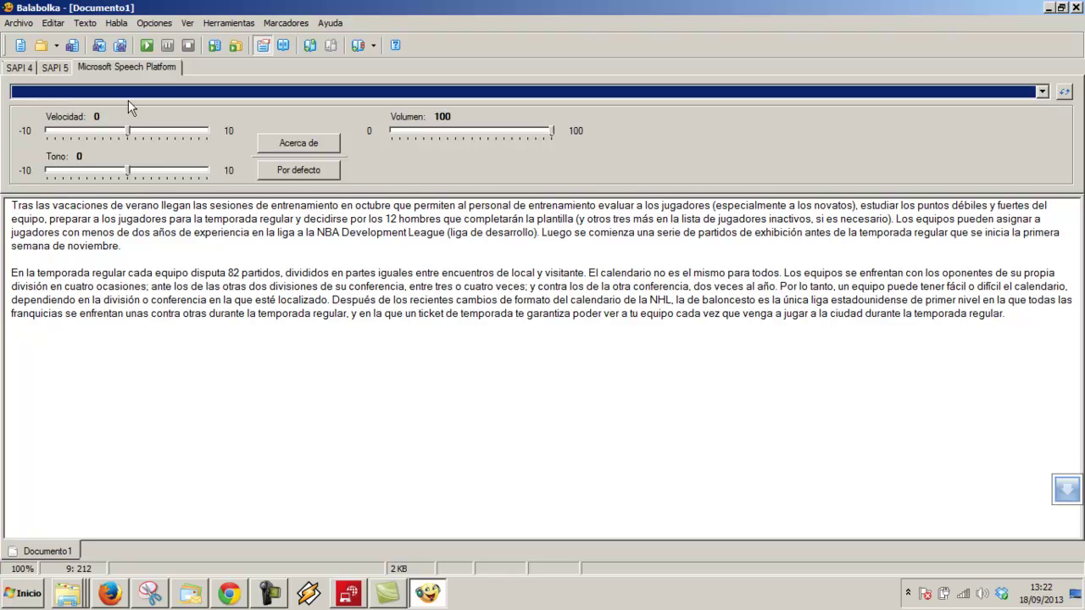
{"action": "left_click", "coordinate": [56, 69]}
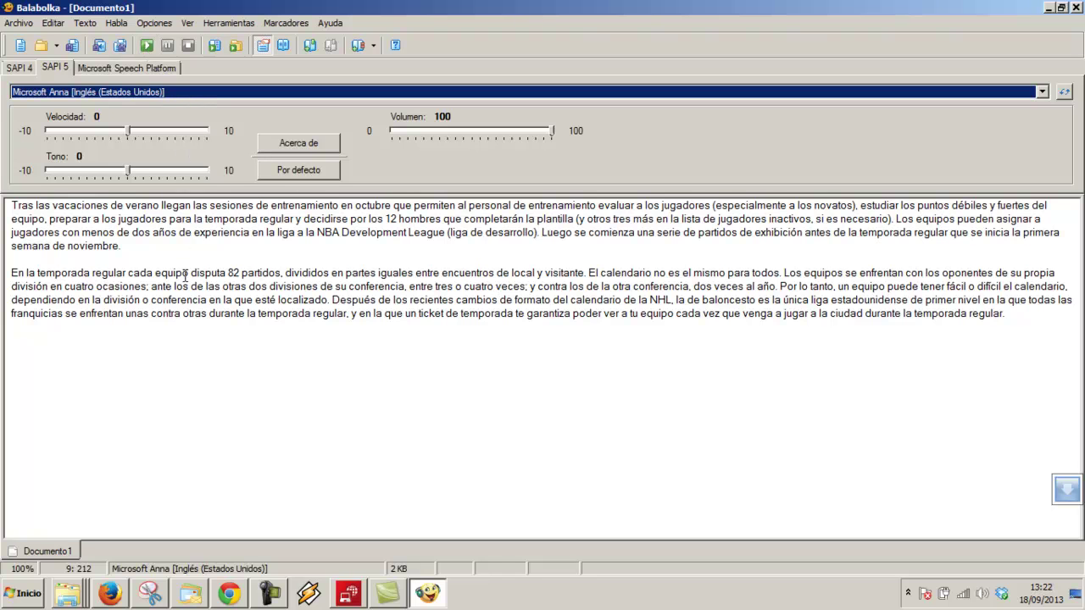
{"action": "left_click", "coordinate": [150, 93]}
{"action": "left_click", "coordinate": [150, 95]}
{"action": "left_click", "coordinate": [30, 68]}
{"action": "left_click", "coordinate": [81, 93]}
{"action": "left_click", "coordinate": [85, 106]}
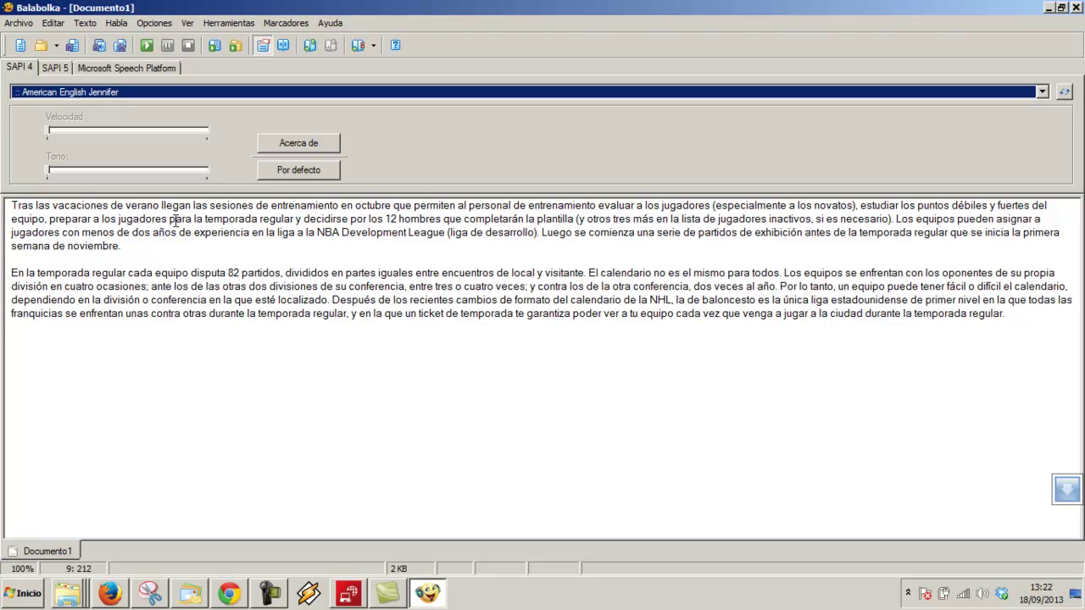
Run lhttsspe.exe from the texttospeech folder and accept the licence agreement to install the L&H TTS3000 Español voices.
{"action": "right_click", "coordinate": [74, 595]}
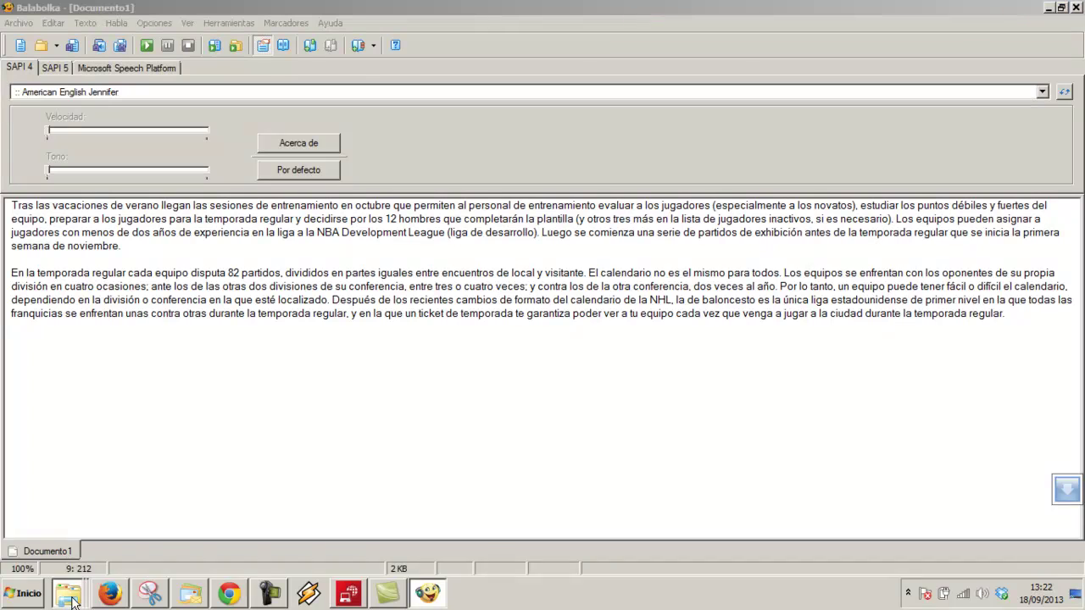
{"action": "left_click", "coordinate": [81, 539]}
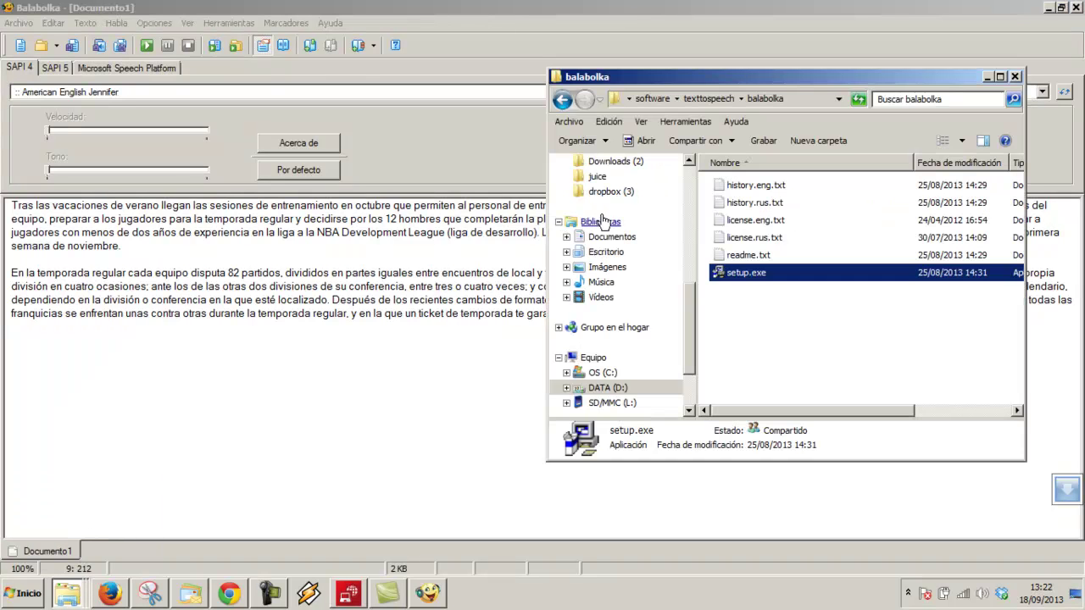
{"action": "left_click", "coordinate": [720, 99]}
{"action": "left_click_drag", "start_coordinate": [713, 79], "coordinate": [404, 83]}
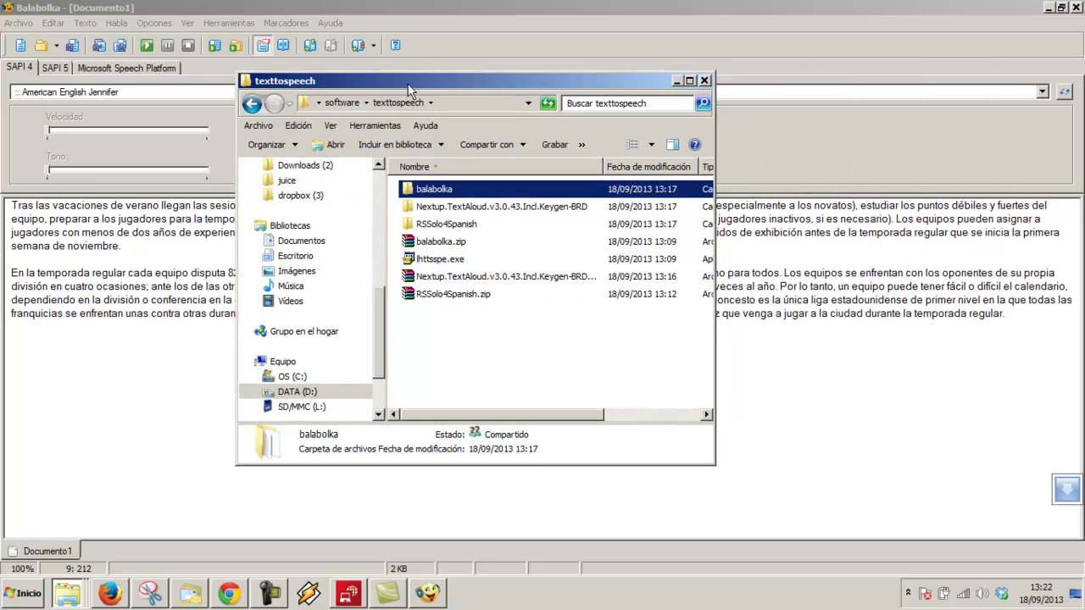
{"action": "double_click", "coordinate": [453, 259]}
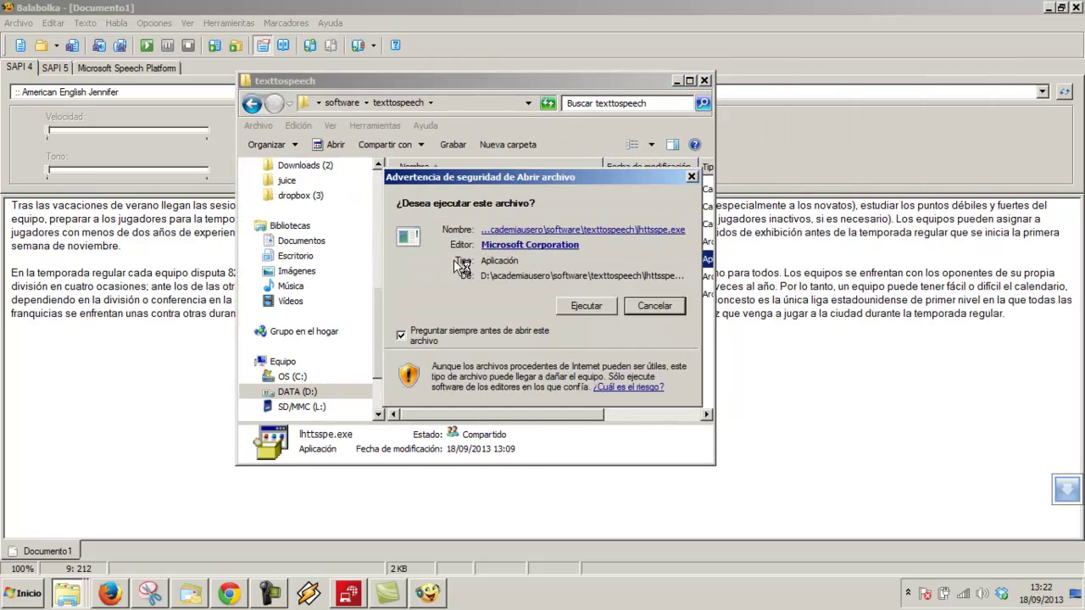
{"action": "left_click", "coordinate": [586, 306]}
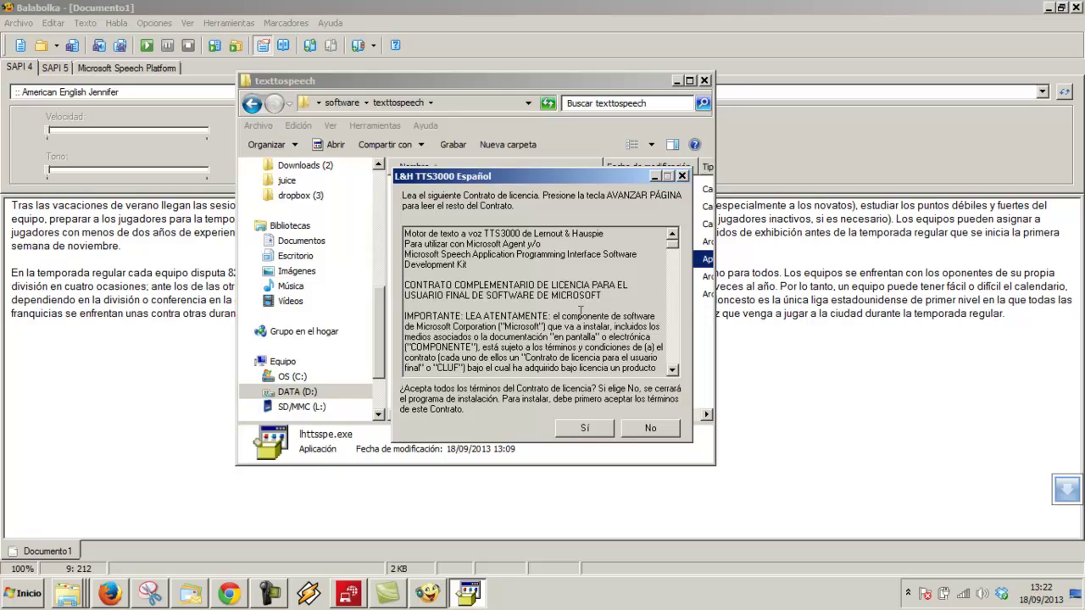
{"action": "left_click", "coordinate": [584, 429]}
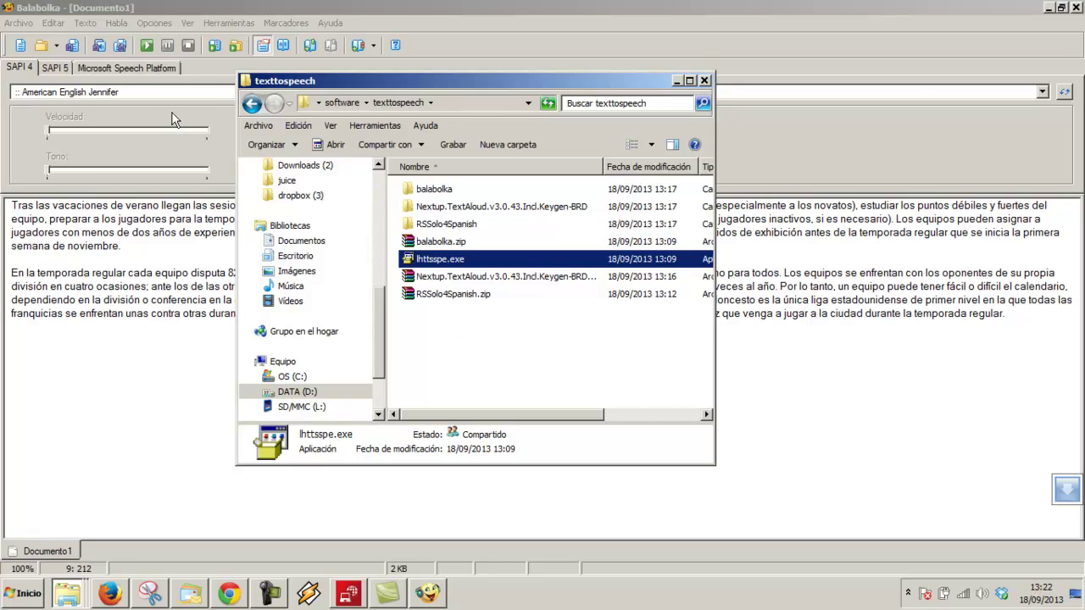
Close Balabolka without saving Documento1 and minimize the browser window to reach the desktop.
{"action": "left_click", "coordinate": [704, 81]}
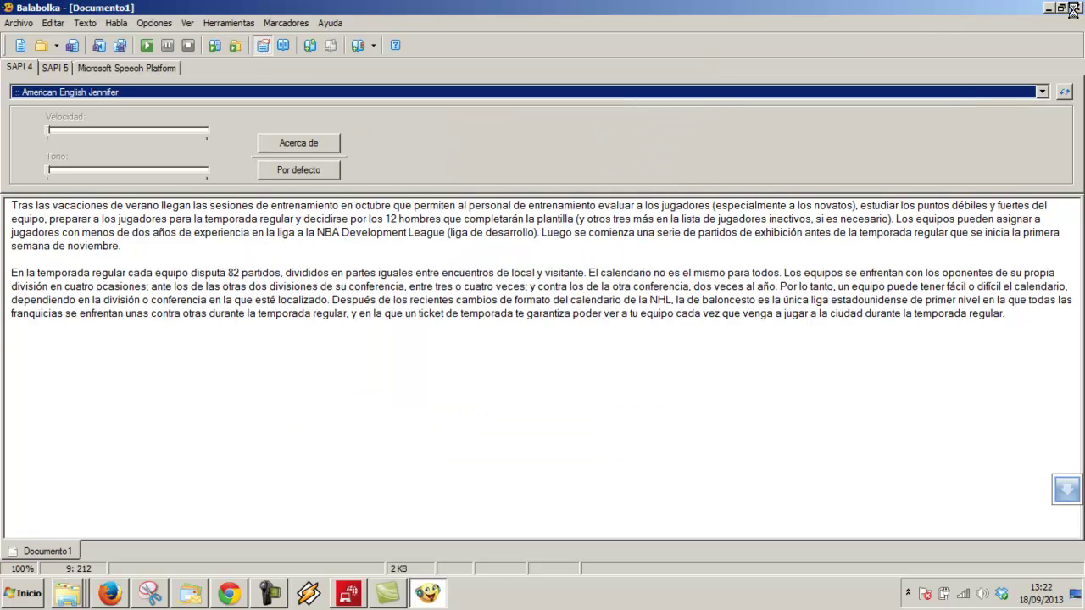
{"action": "left_click", "coordinate": [1072, 9]}
{"action": "left_click", "coordinate": [544, 348]}
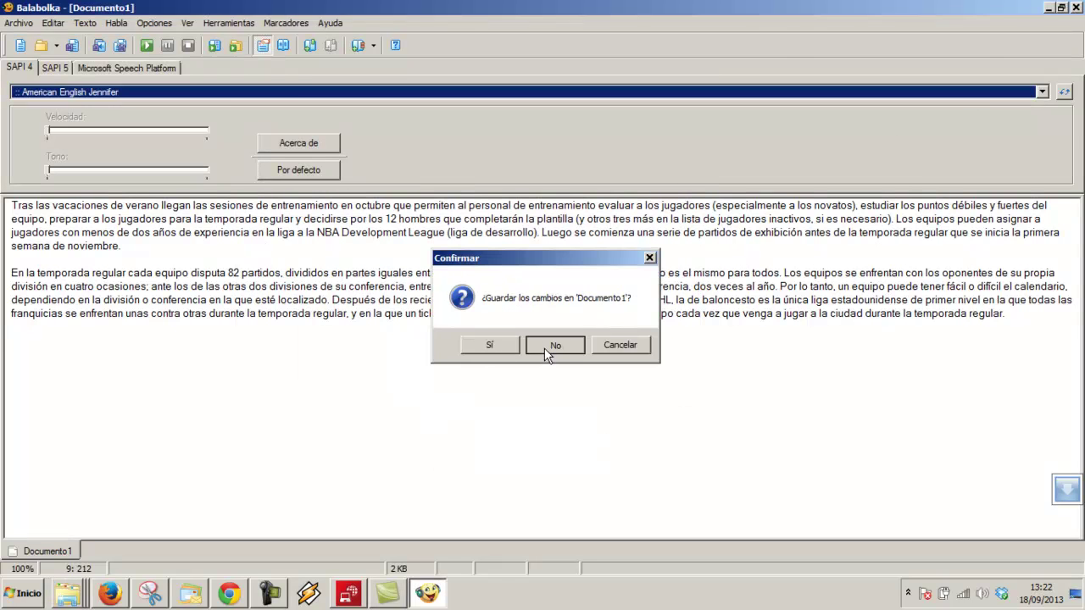
{"action": "left_click", "coordinate": [1047, 8]}
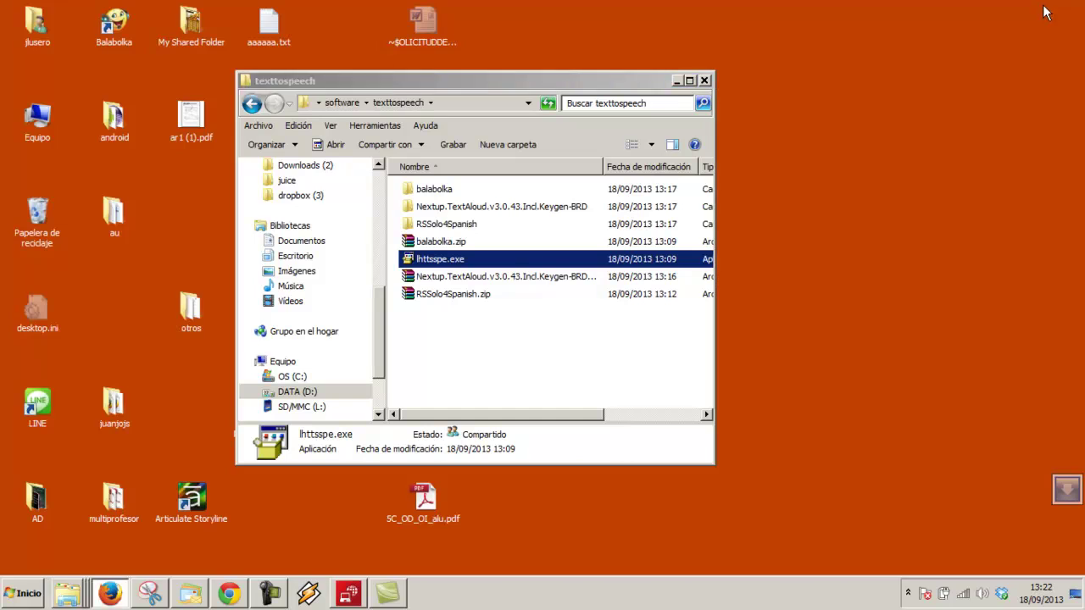
Move the texttospeech window aside, place the Balabolka shortcut below the uned folder and launch Balabolka from it.
{"action": "left_click_drag", "start_coordinate": [564, 85], "coordinate": [902, 78]}
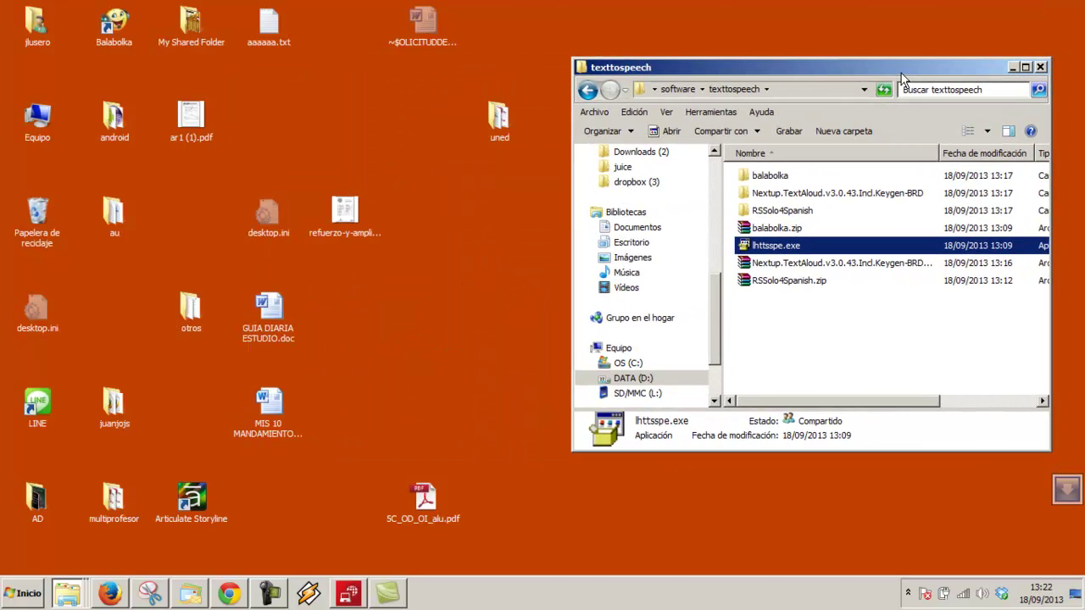
{"action": "left_click", "coordinate": [441, 304]}
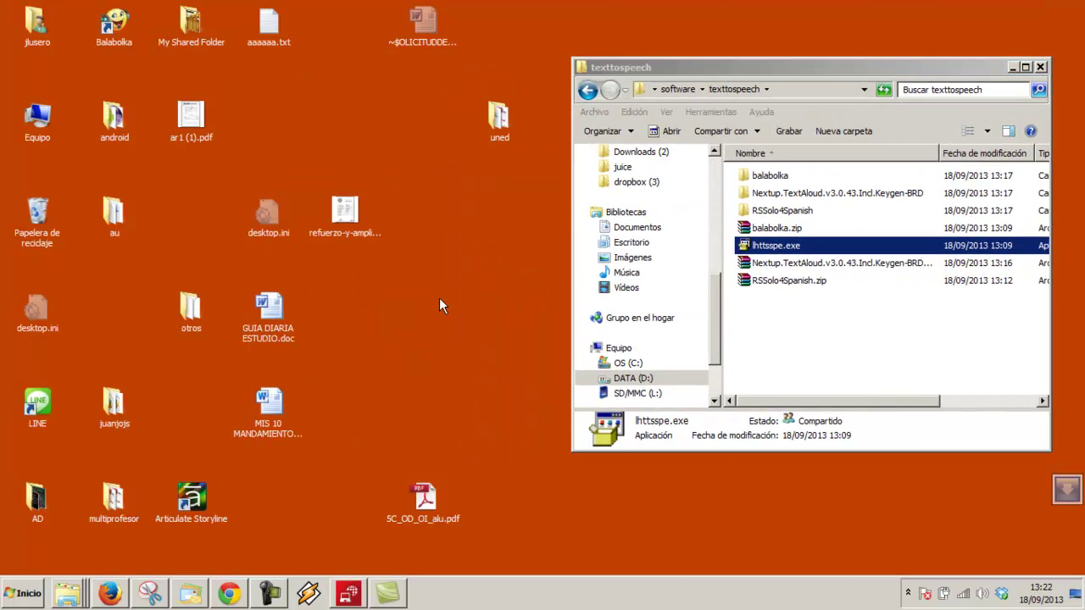
{"action": "left_click_drag", "start_coordinate": [114, 26], "coordinate": [500, 217]}
{"action": "double_click", "coordinate": [500, 217]}
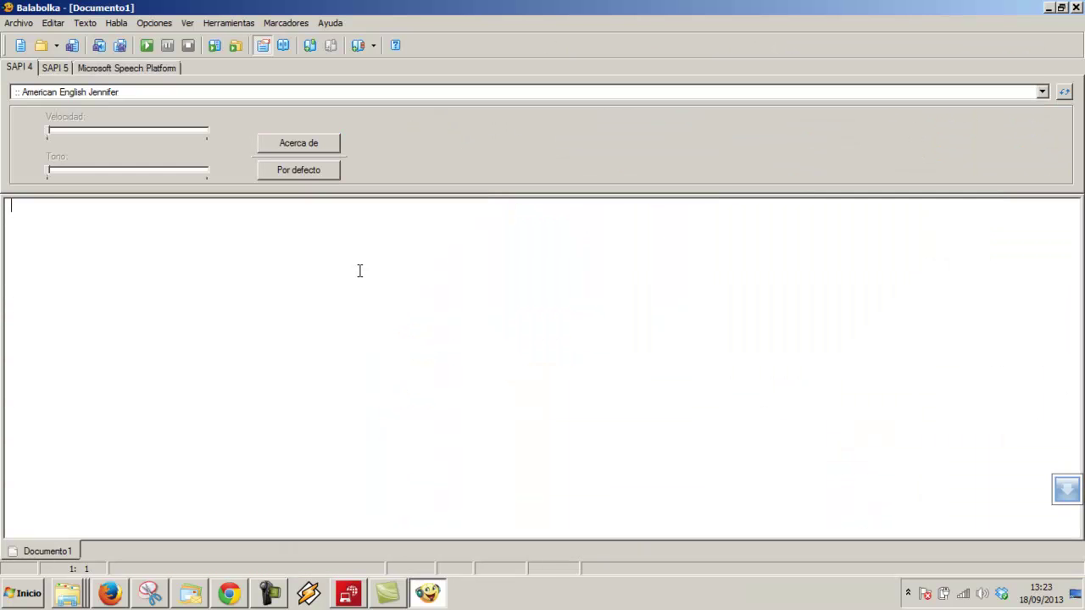
Paste the copied NBA paragraphs into the document and select the SAPI 4 voice Carmen :: Adult Female #1 Spanish (L&H).
{"action": "type", "text": "Tras las vacaciones de verano llegan las sesiones de entrenamiento en octubre que permiten al personal de entrenamiento evaluar a los jugadores (especialmente a los novatos), estudiar los puntos débiles y fuertes del equipo, preparar a los jugadores para la temporada regular y decidirse por los 12 hombres que completarán la plantilla (y otros tres más en la lista de jugadores inactivos, si es necesario). Los equipos pueden asignar a jugadores con menos de dos años de experiencia en la liga a la NBA Development League (liga de desarrollo). Luego se comienza una serie de partidos de exhibición antes de la temporada regular que se inicia la primera semana de noviembre.  En la temporada regular cada equipo disputa 82 partidos, divididos en partes iguales entre encuentros de local y visitante. El calendario no es el mismo para todos. Los equipos se enfrentan con los oponentes de su propia división en cuatro ocasiones; ante los de las otras dos divisiones de su conferencia, entre tres o cuatro veces; y contra los de la otra conferencia, dos veces al año. Por lo tanto, un equipo puede tener fácil o difícil el calendario, dependiendo en la división o conferencia en la que esté localizado. Después de los recientes cambios de formato del calendario de la NHL, la de baloncesto es la única liga estadounidense de primer nivel en la que todas las franquicias se enfrentan unas contra otras durante la temporada regular, y en la que un ticket de temporada te garantiza poder ver a tu equipo cada vez que venga a jugar a la ciudad durante la temporada regular."}
{"action": "left_click", "coordinate": [111, 92]}
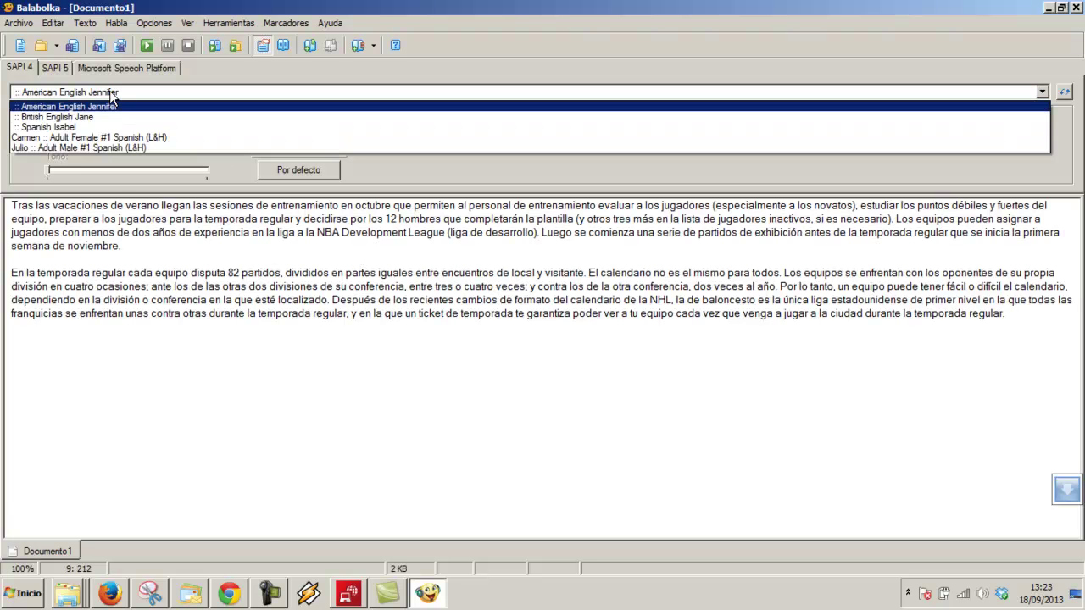
{"action": "left_click", "coordinate": [105, 138]}
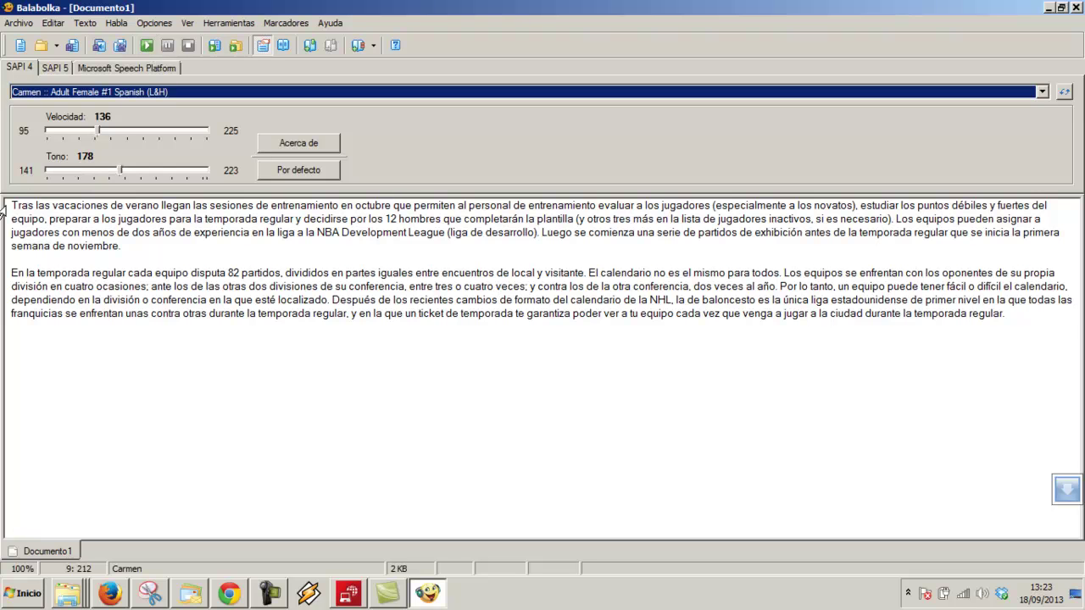
Select the first paragraph, start reading the text aloud with the Carmen voice, and stop the playback.
{"action": "left_click_drag", "start_coordinate": [7, 211], "coordinate": [59, 255]}
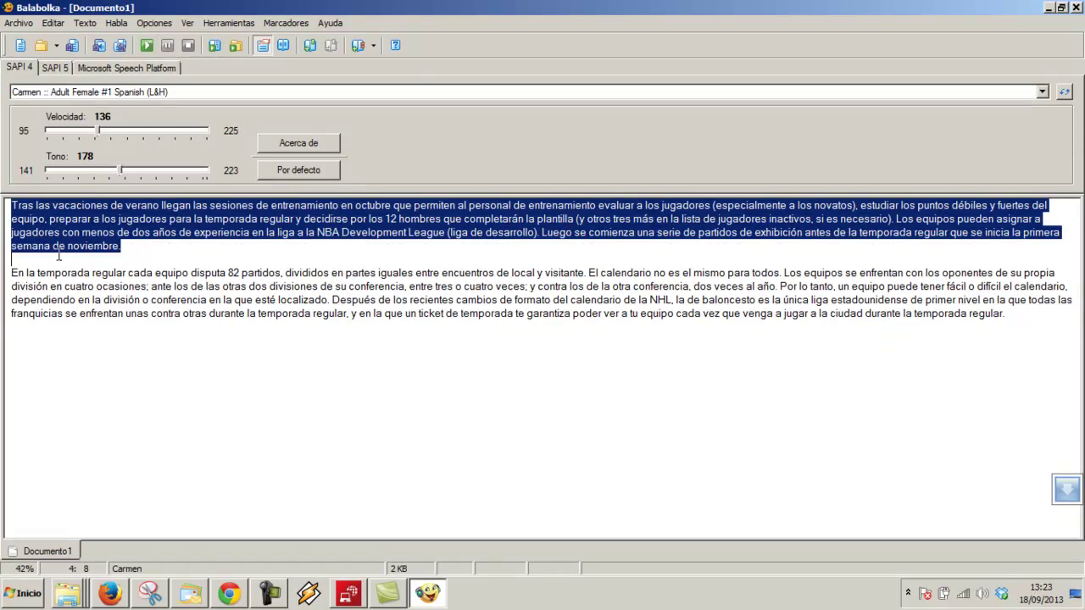
{"action": "left_click", "coordinate": [147, 45]}
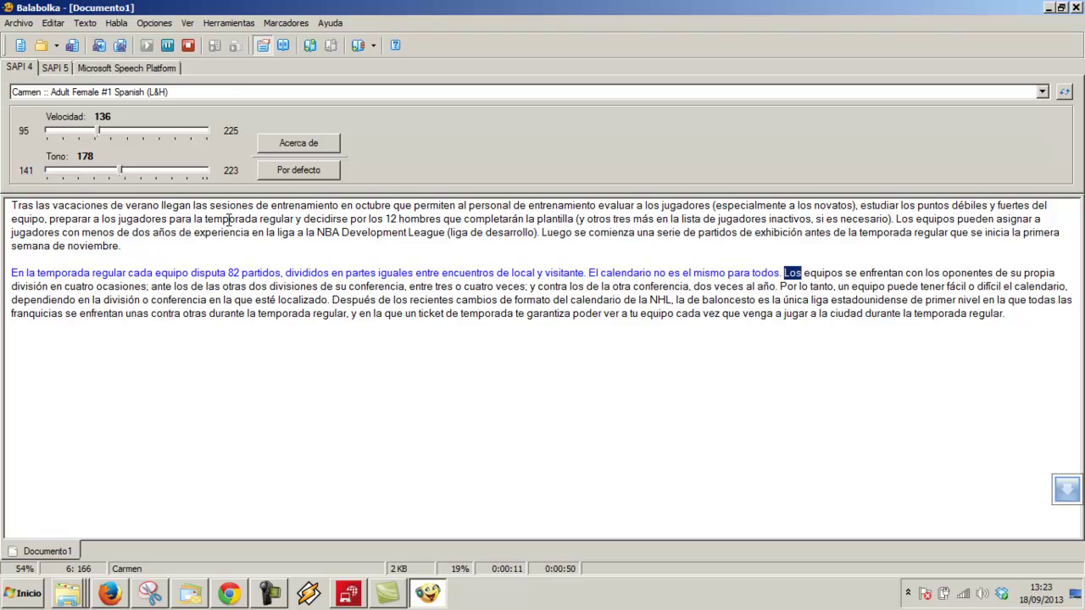
{"action": "left_click", "coordinate": [189, 45]}
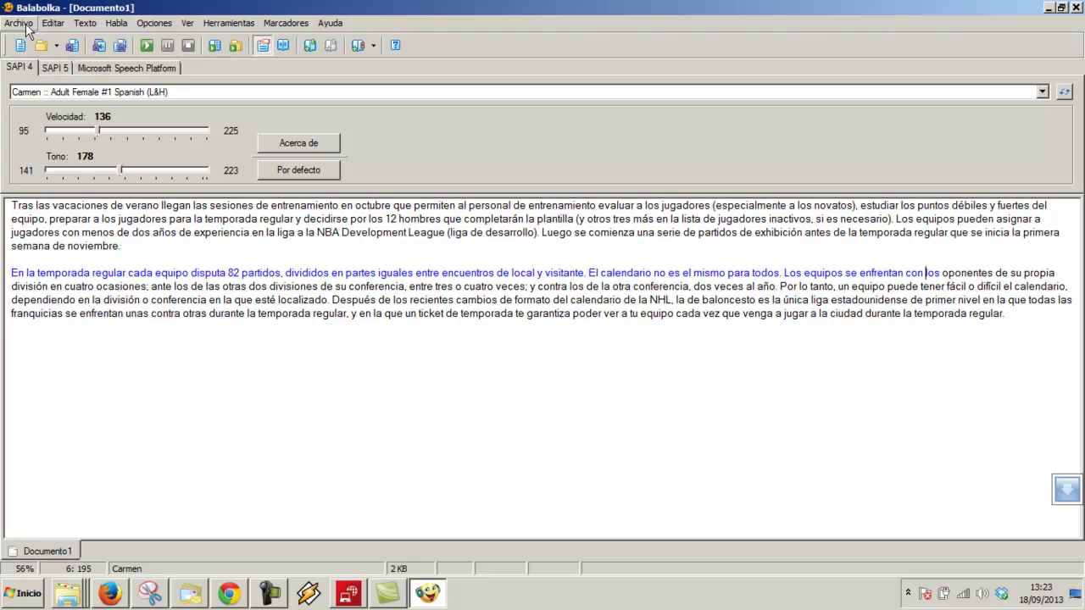
Start saving the document as an audio file and choose Escritorio as the destination.
{"action": "left_click", "coordinate": [85, 24]}
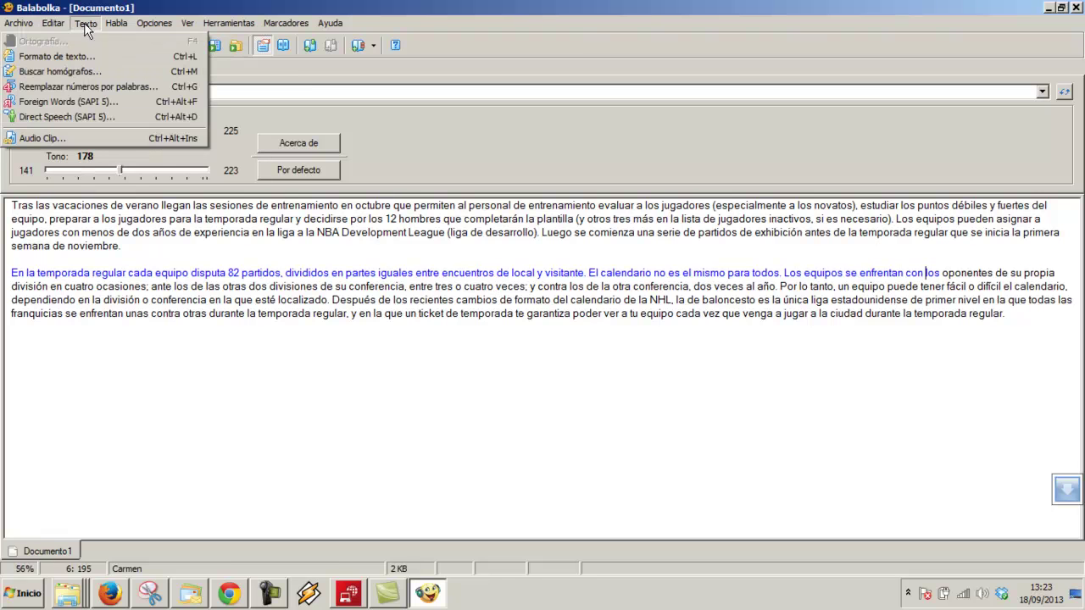
{"action": "mouse_move", "coordinate": [127, 22]}
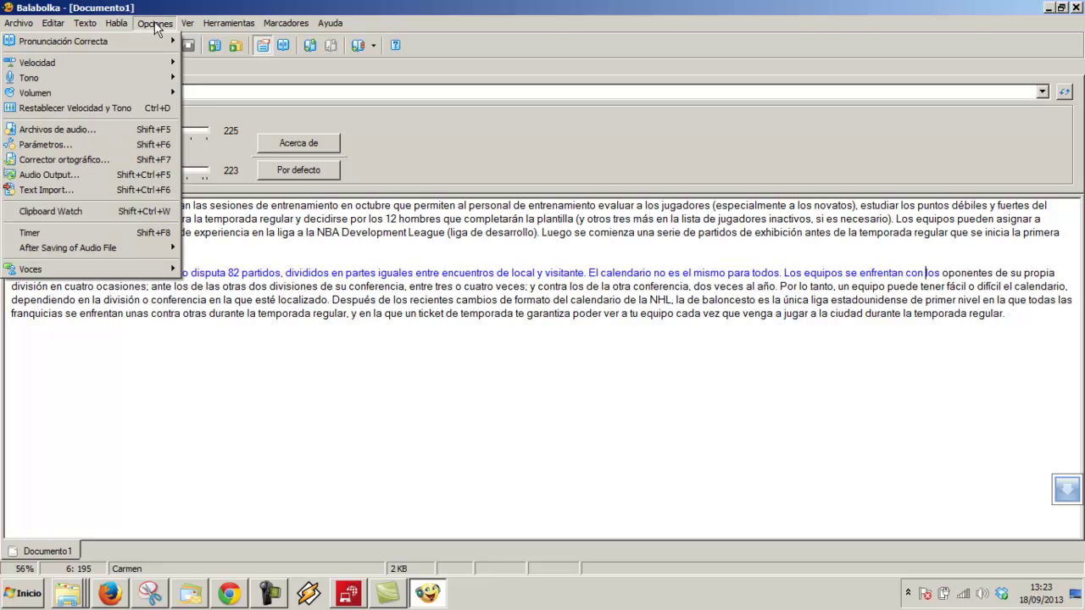
{"action": "mouse_move", "coordinate": [196, 26]}
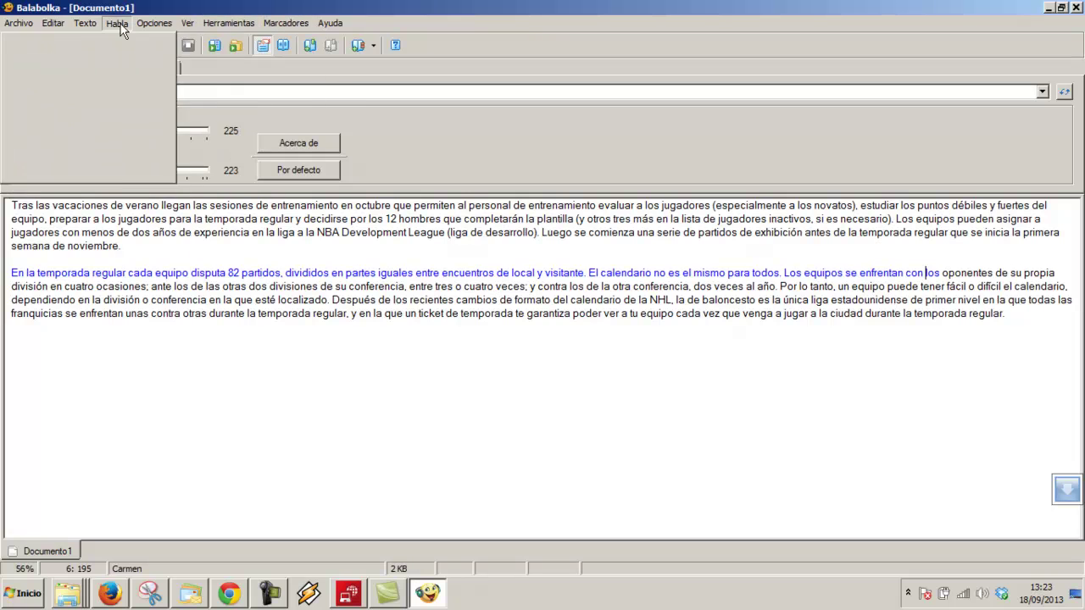
{"action": "mouse_move", "coordinate": [19, 25]}
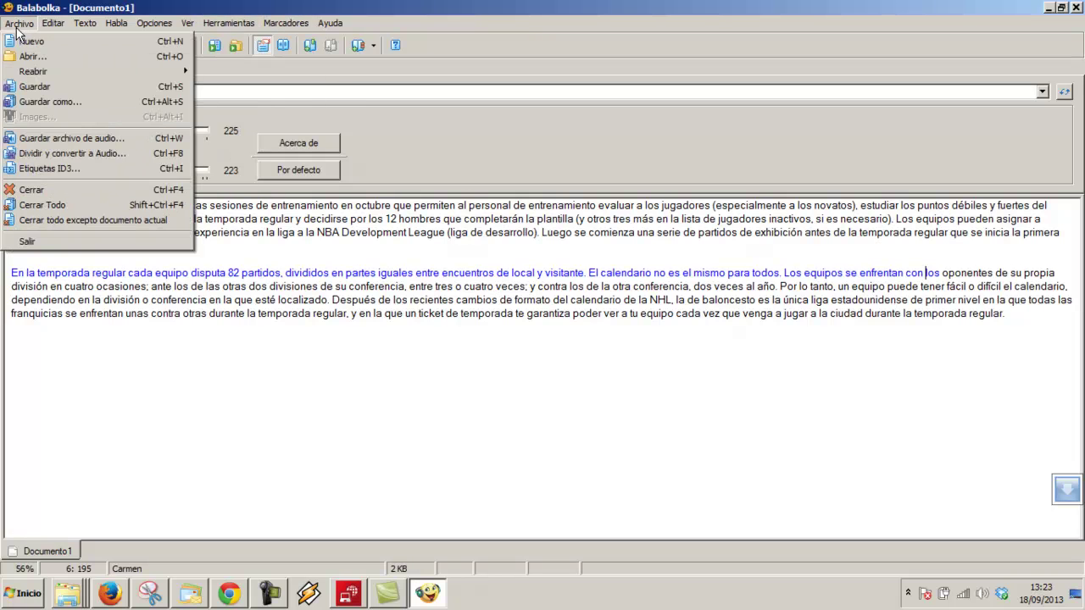
{"action": "left_click", "coordinate": [61, 139]}
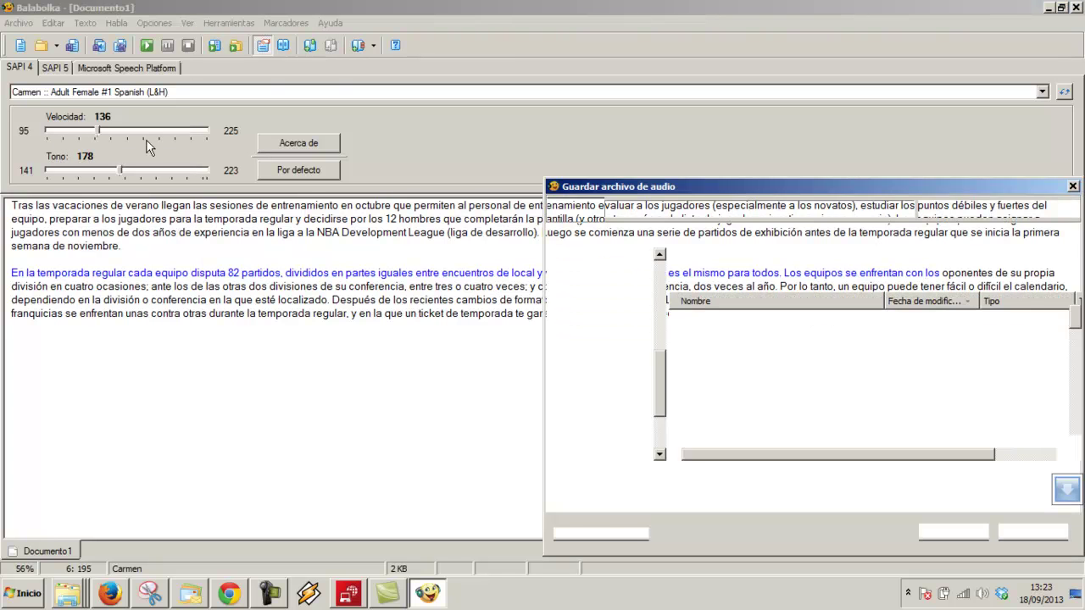
{"action": "left_click_drag", "start_coordinate": [662, 185], "coordinate": [469, 160]}
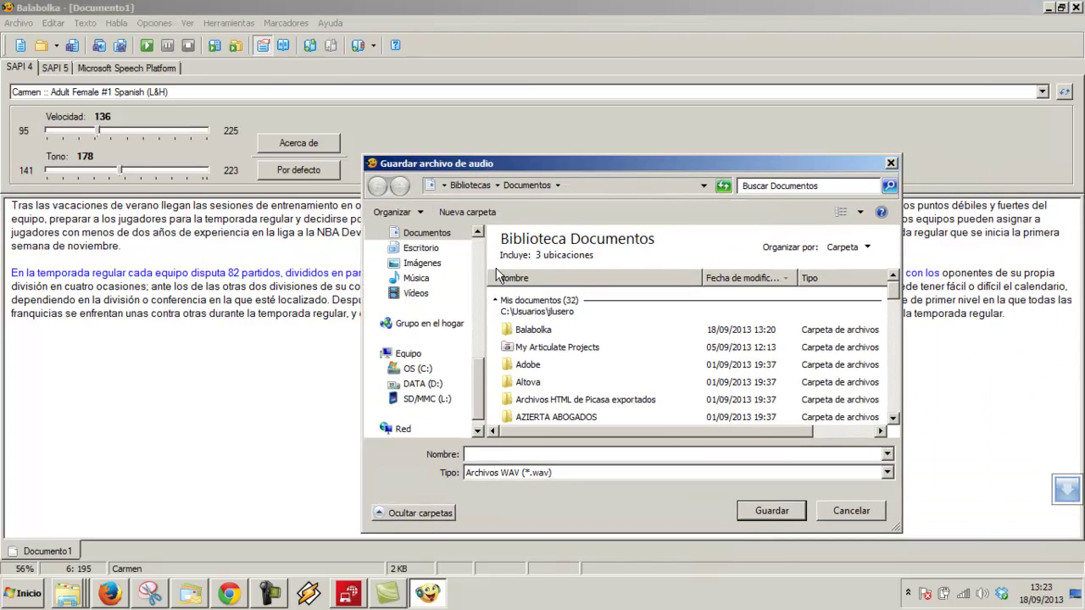
{"action": "left_click_drag", "start_coordinate": [478, 254], "coordinate": [477, 336]}
{"action": "left_click", "coordinate": [421, 368]}
Set the audio format to Archivos MP3 (*.mp3), name the file nba and save the recording.
{"action": "left_click", "coordinate": [591, 474]}
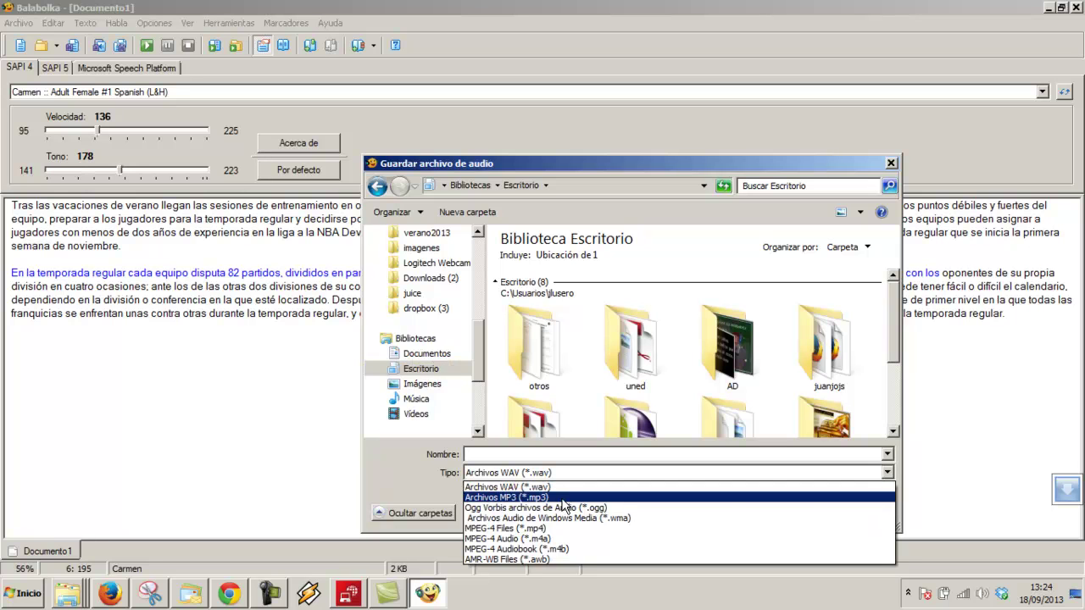
{"action": "left_click", "coordinate": [563, 498]}
{"action": "left_click", "coordinate": [522, 455]}
{"action": "type", "text": "dfsa"}
{"action": "key", "text": "Return"}
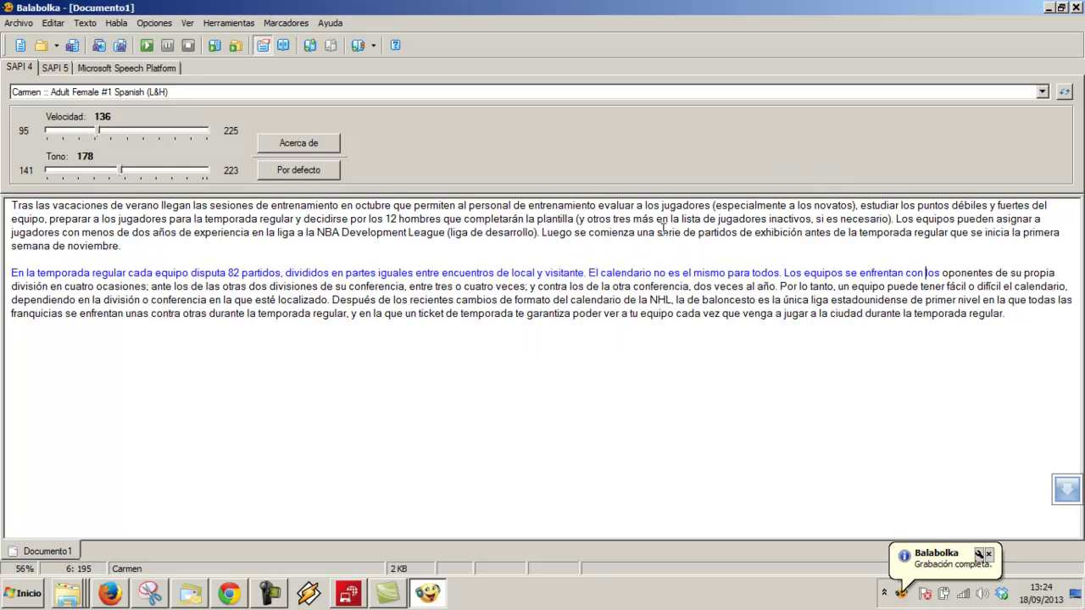
Minimize Balabolka and the texttospeech window, play nba.mp3 from the desktop in Winamp and pause it.
{"action": "left_click", "coordinate": [1048, 8]}
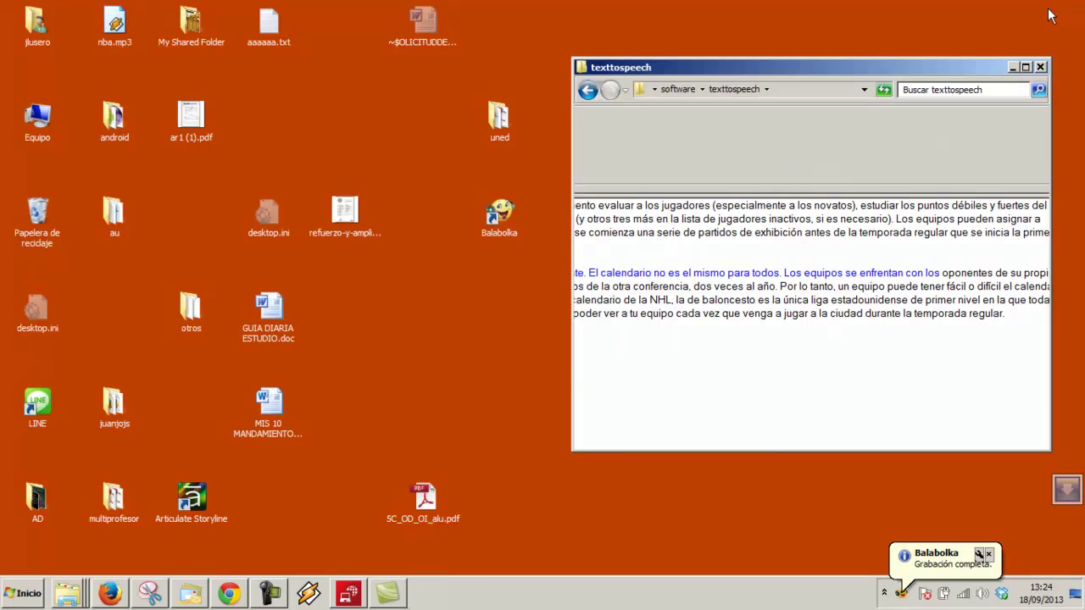
{"action": "left_click", "coordinate": [1012, 68]}
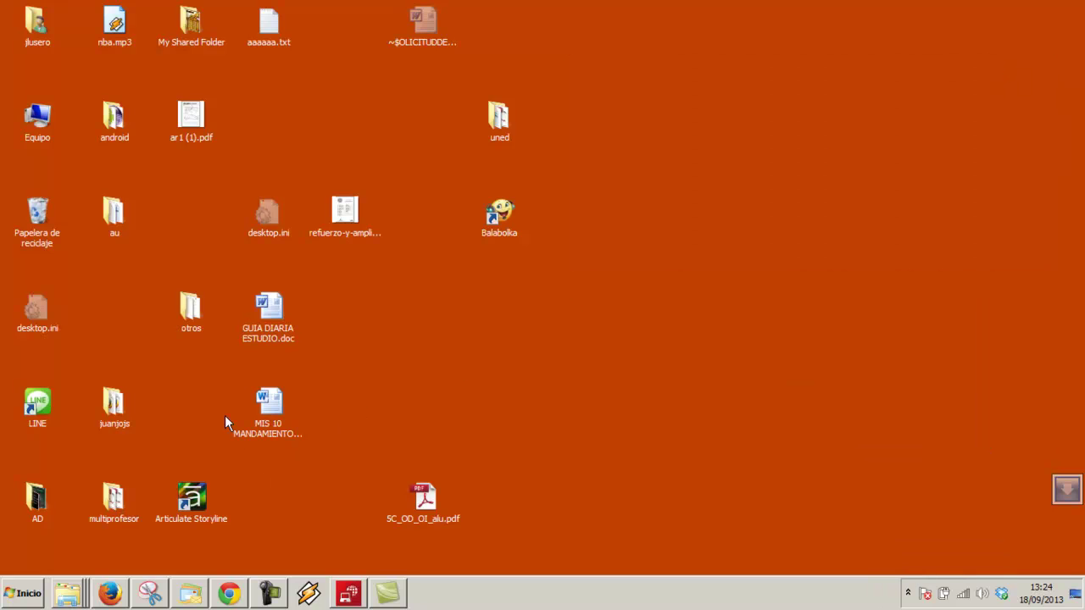
{"action": "left_click", "coordinate": [116, 28]}
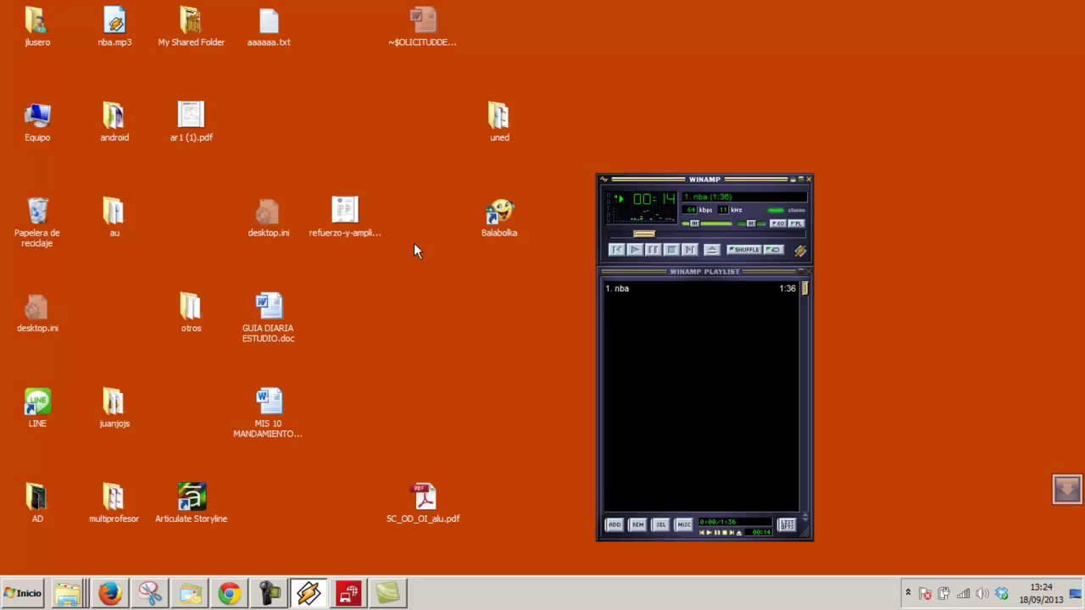
{"action": "left_click", "coordinate": [654, 250]}
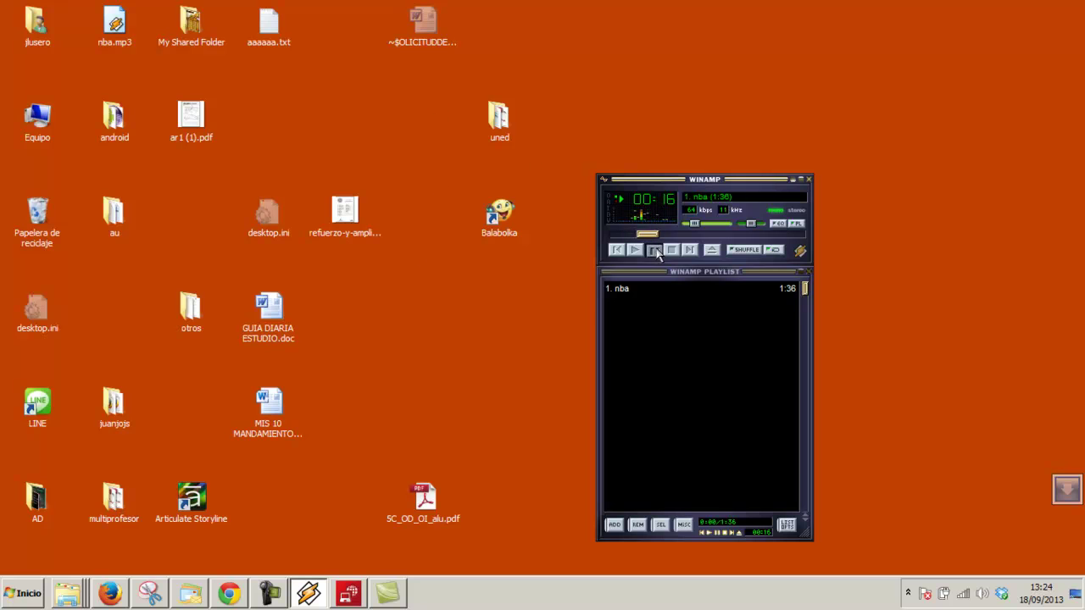
Bring back the texttospeech folder and extract RSSolo4Spanish.zip into its RSSolo4Spanish folder, replacing all existing files.
{"action": "right_click", "coordinate": [67, 593]}
{"action": "left_click", "coordinate": [76, 541]}
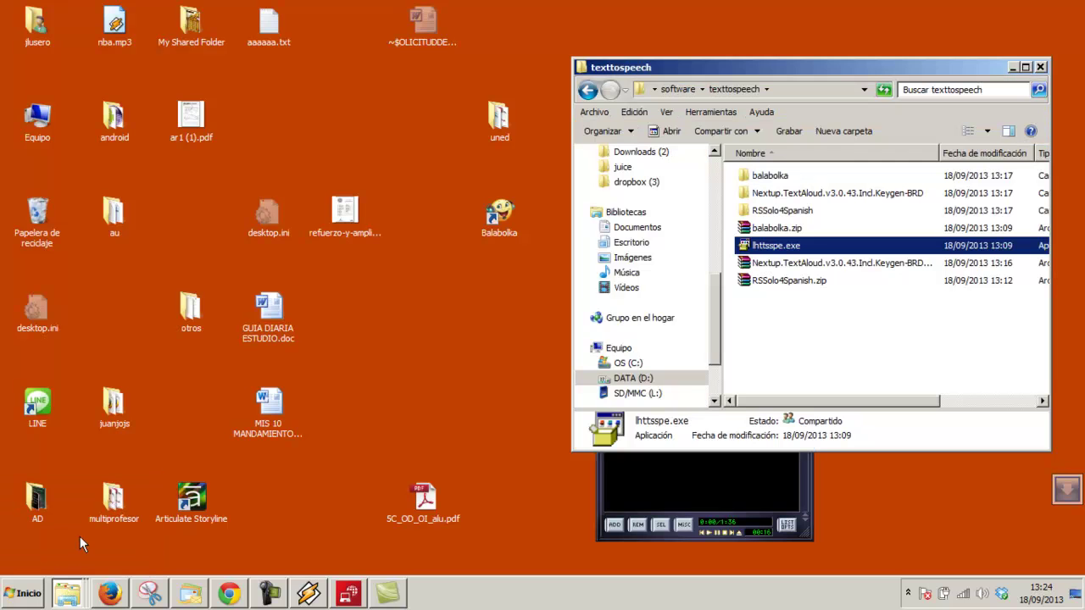
{"action": "left_click", "coordinate": [778, 287]}
{"action": "right_click", "coordinate": [778, 286]}
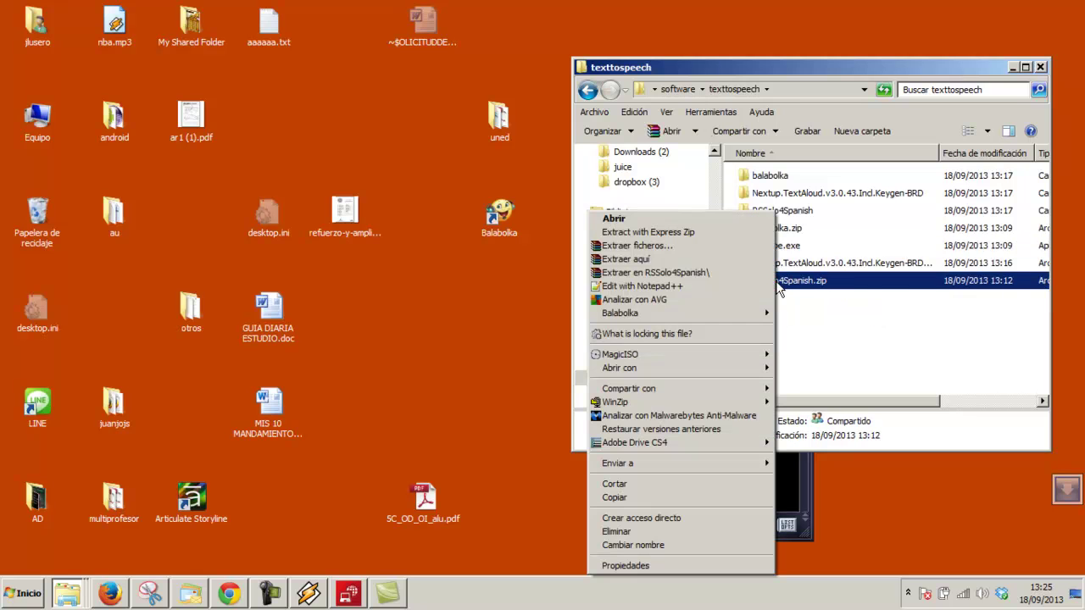
{"action": "left_click", "coordinate": [713, 272]}
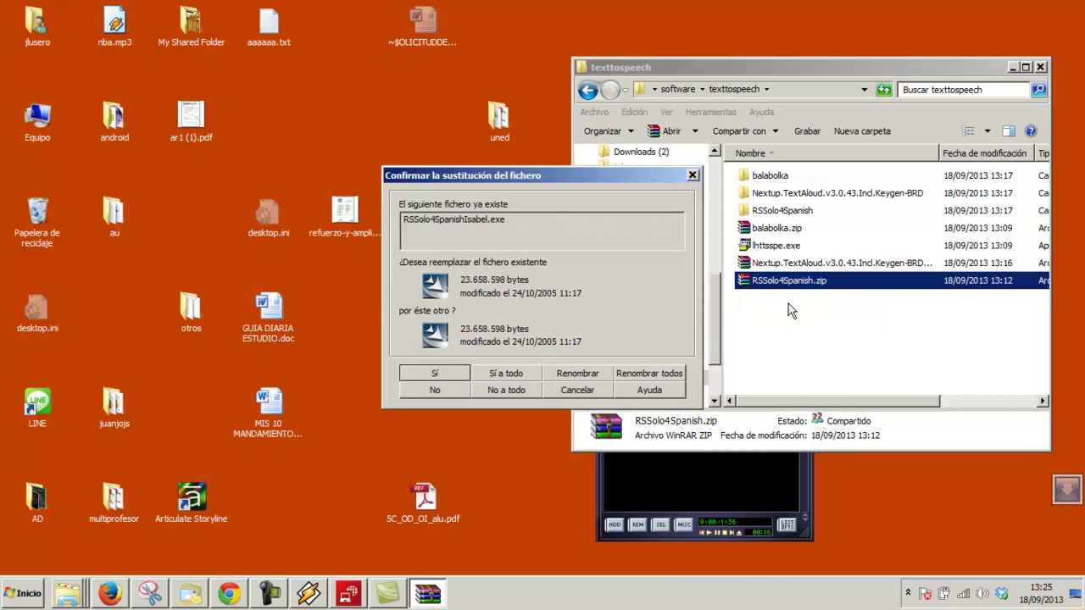
{"action": "left_click", "coordinate": [512, 378]}
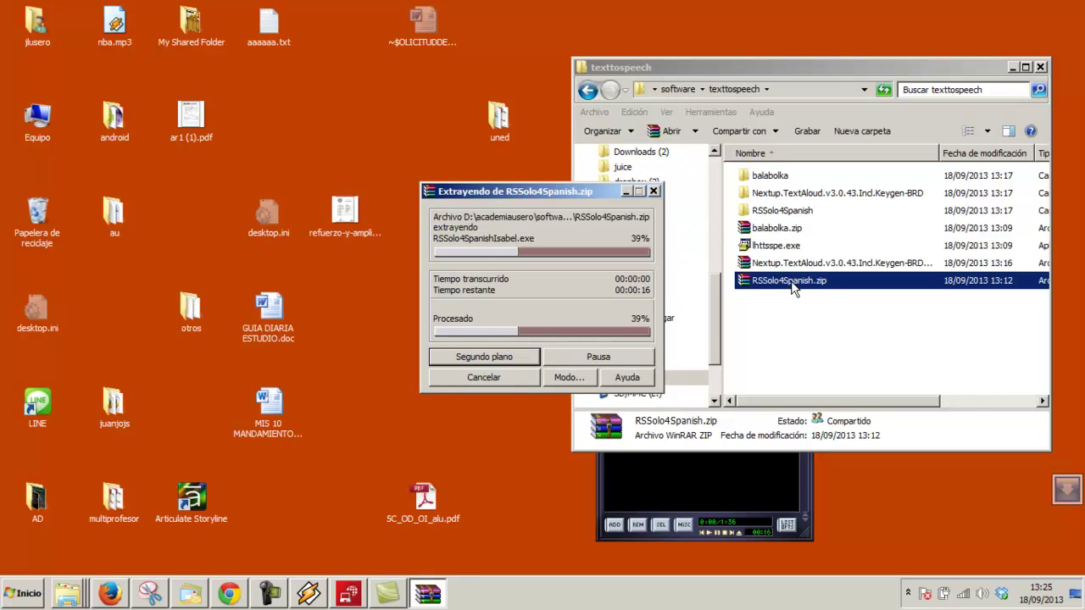
Launch the RSSolo4SpanishIsabel.exe installer from the extracted RSSolo4Spanish folder.
{"action": "double_click", "coordinate": [794, 214]}
{"action": "left_click", "coordinate": [797, 180]}
{"action": "double_click", "coordinate": [796, 180]}
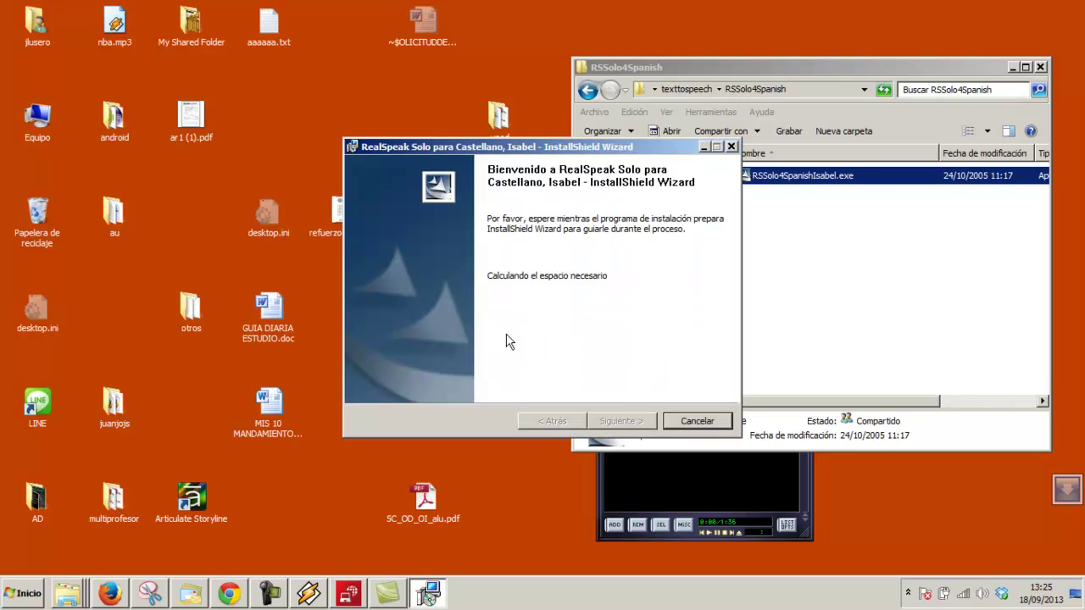
Accept the licence agreement and complete the RealSpeak Solo para Castellano, Isabel installation with the default settings.
{"action": "left_click", "coordinate": [615, 421]}
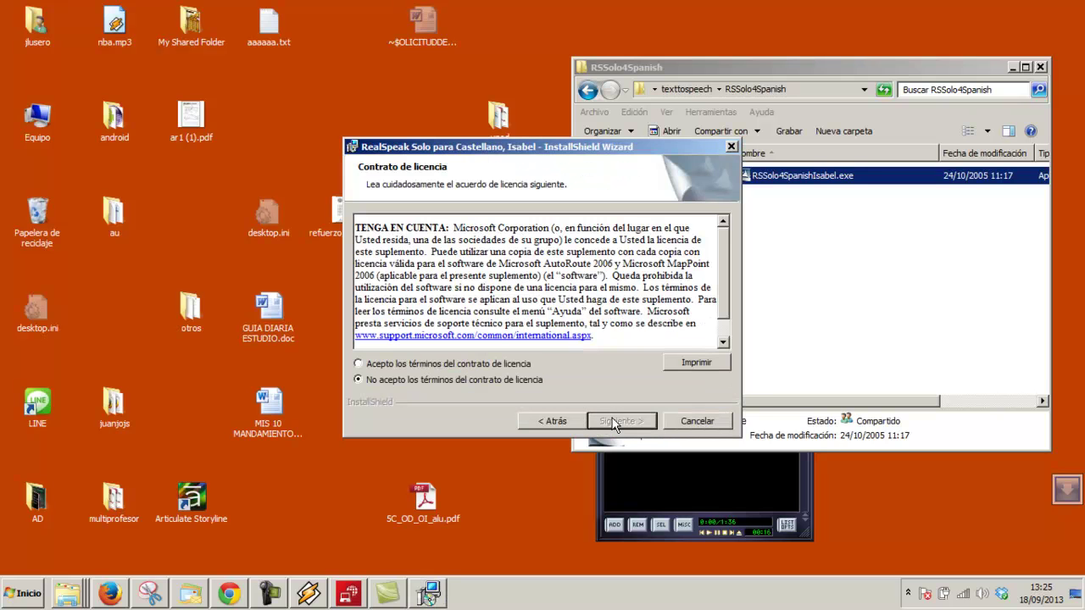
{"action": "left_click", "coordinate": [514, 366]}
{"action": "left_click", "coordinate": [614, 421]}
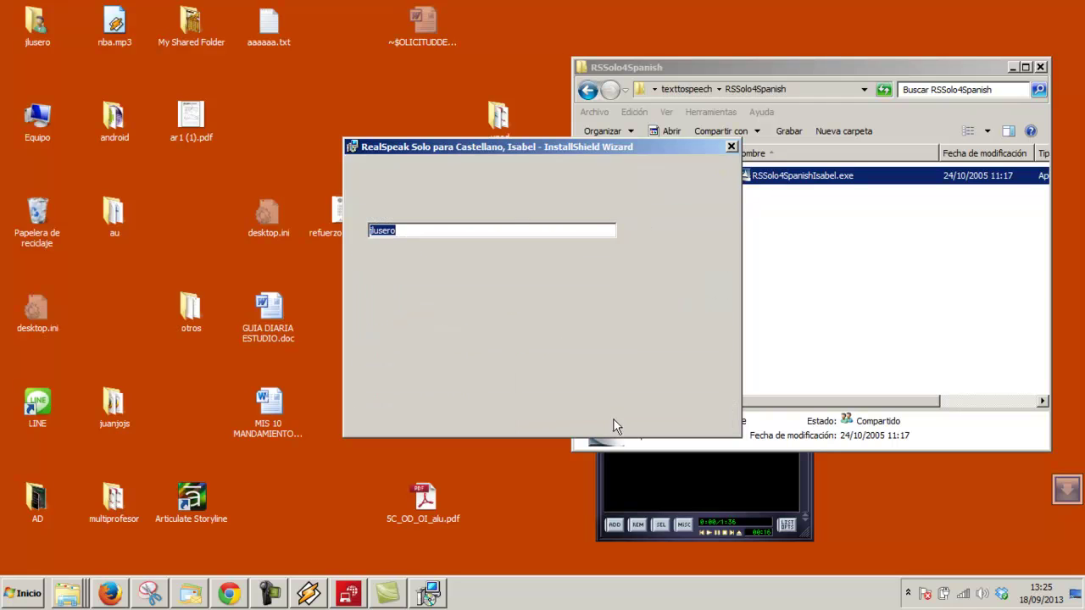
{"action": "left_click", "coordinate": [614, 422]}
{"action": "left_click", "coordinate": [614, 422]}
{"action": "left_click", "coordinate": [614, 423]}
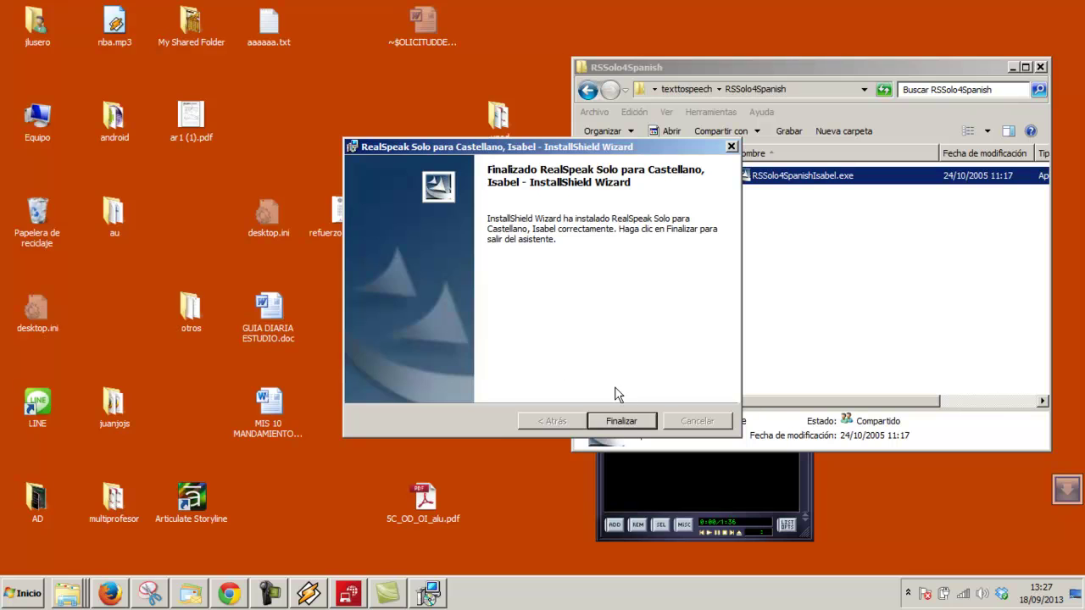
{"action": "left_click", "coordinate": [633, 415]}
Launch Balabolka from its desktop shortcut and paste the copied NBA paragraphs into the new document.
{"action": "left_click", "coordinate": [200, 33]}
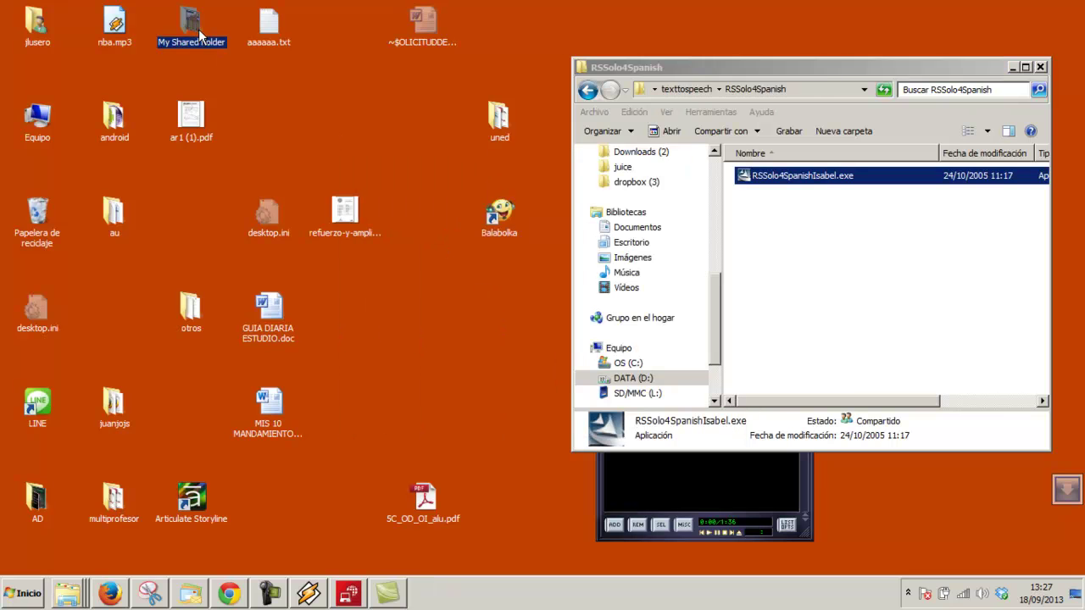
{"action": "left_click", "coordinate": [490, 227]}
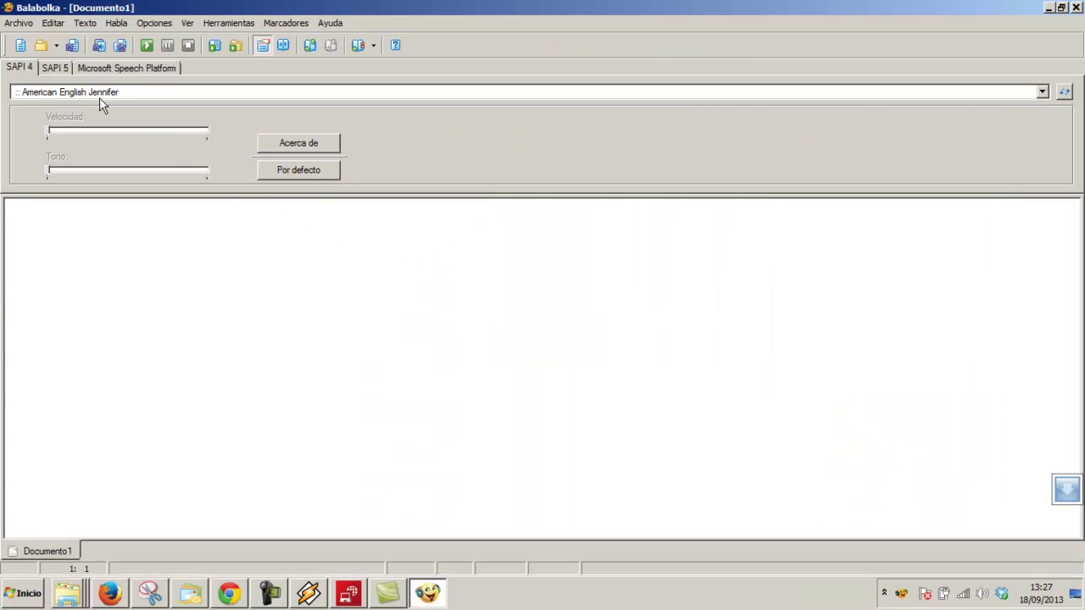
{"action": "right_click", "coordinate": [74, 215]}
{"action": "left_click", "coordinate": [106, 275]}
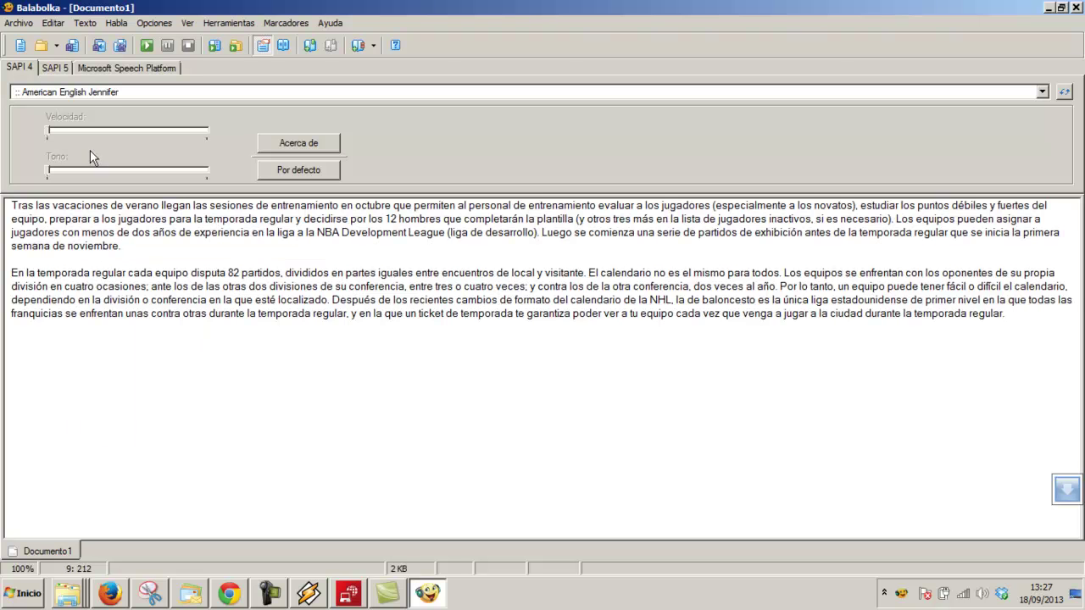
Try the SAPI 4 voice Spanish Isabel, and select the SAPI 5 voice ScanSoft Isabel_Dri40_16kHz.
{"action": "left_click", "coordinate": [61, 92]}
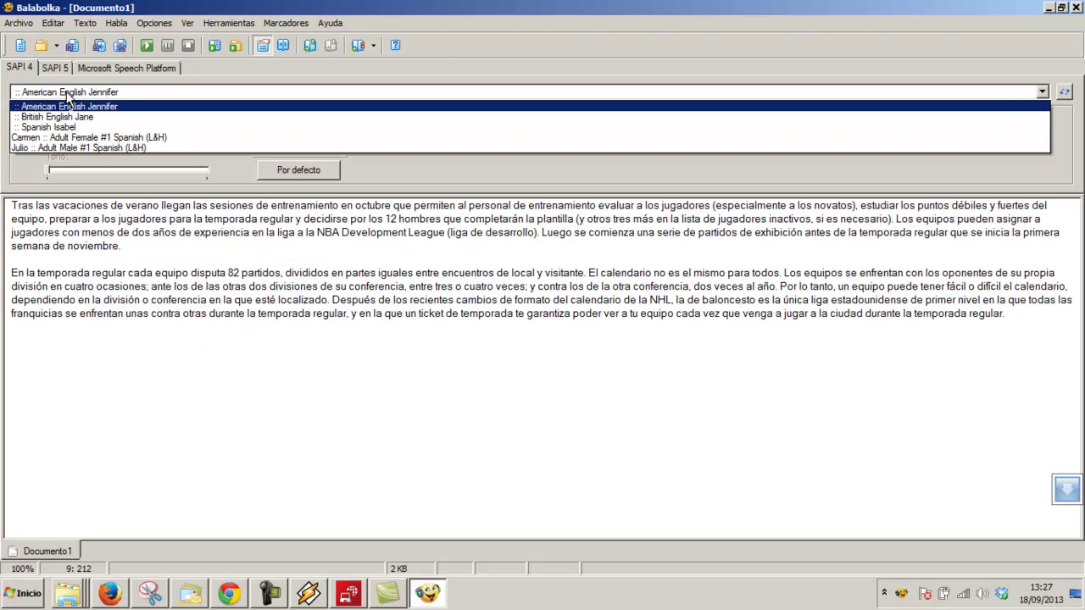
{"action": "left_click", "coordinate": [60, 126]}
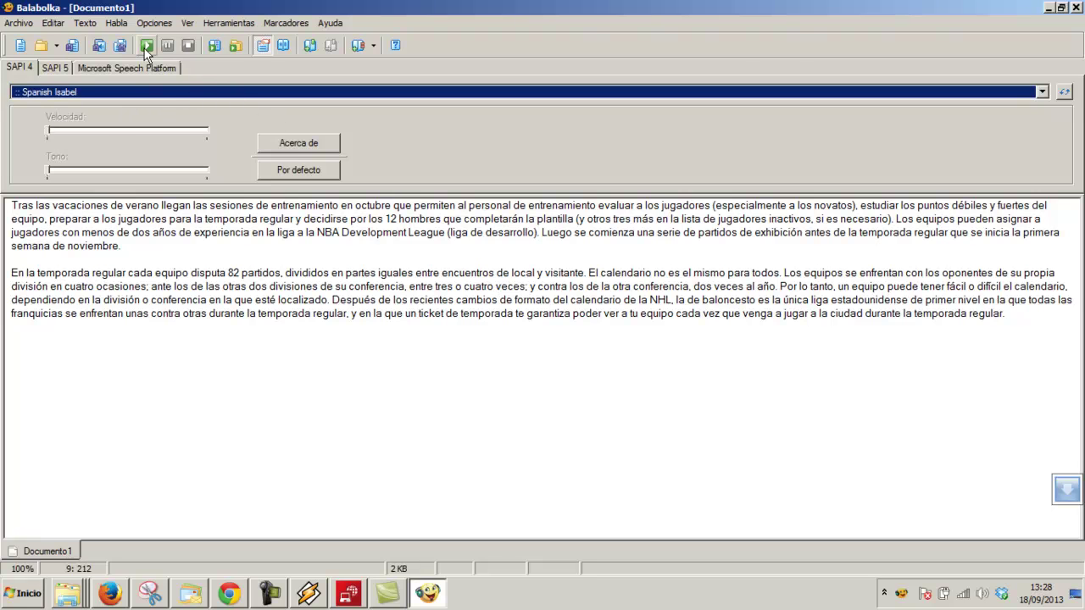
{"action": "left_click", "coordinate": [67, 70]}
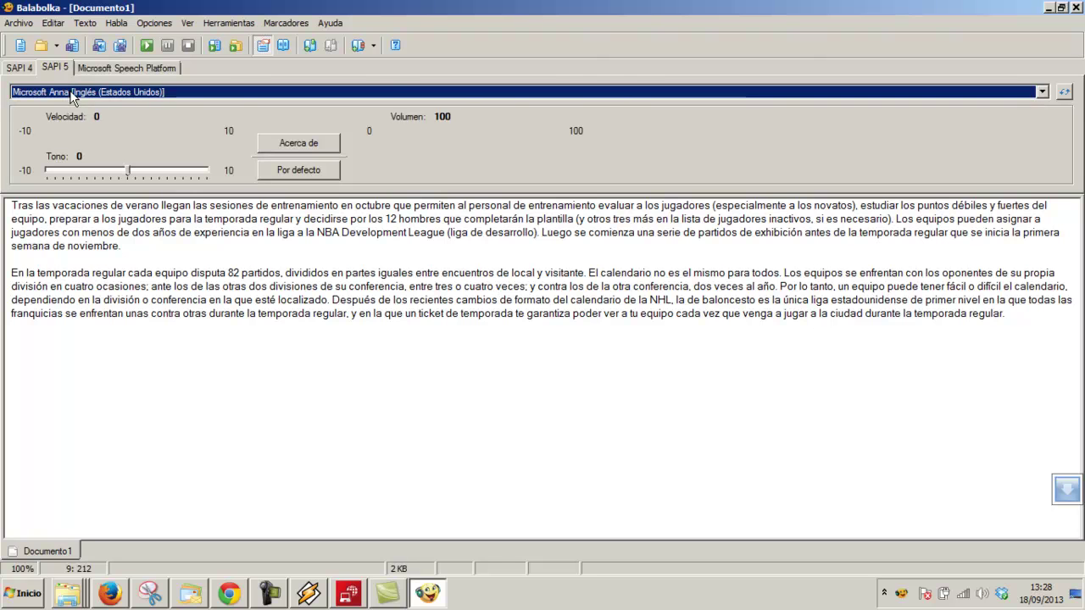
{"action": "left_click", "coordinate": [74, 92]}
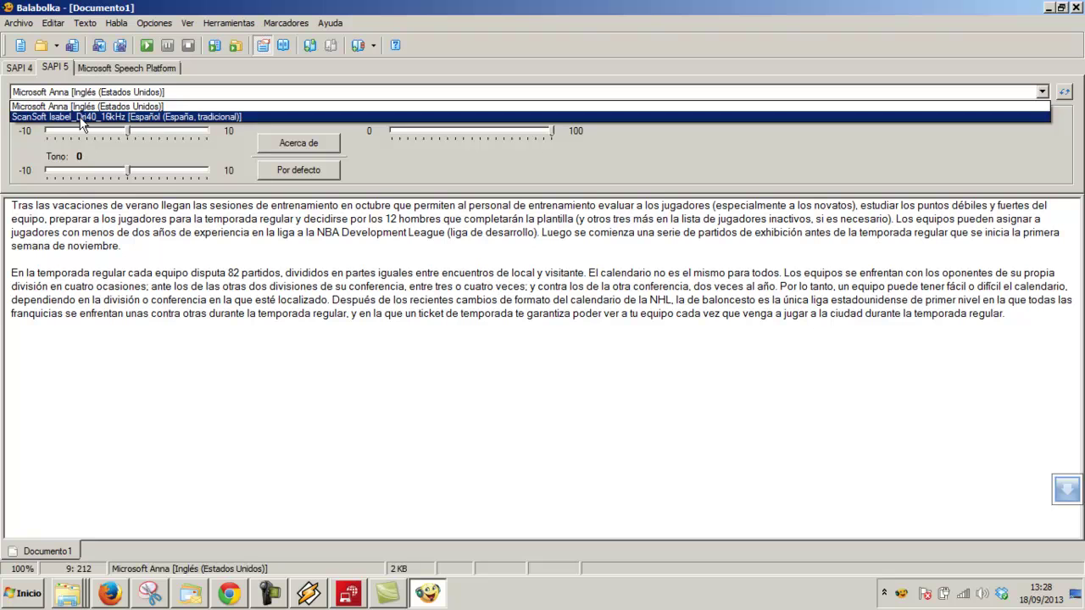
{"action": "left_click", "coordinate": [82, 118]}
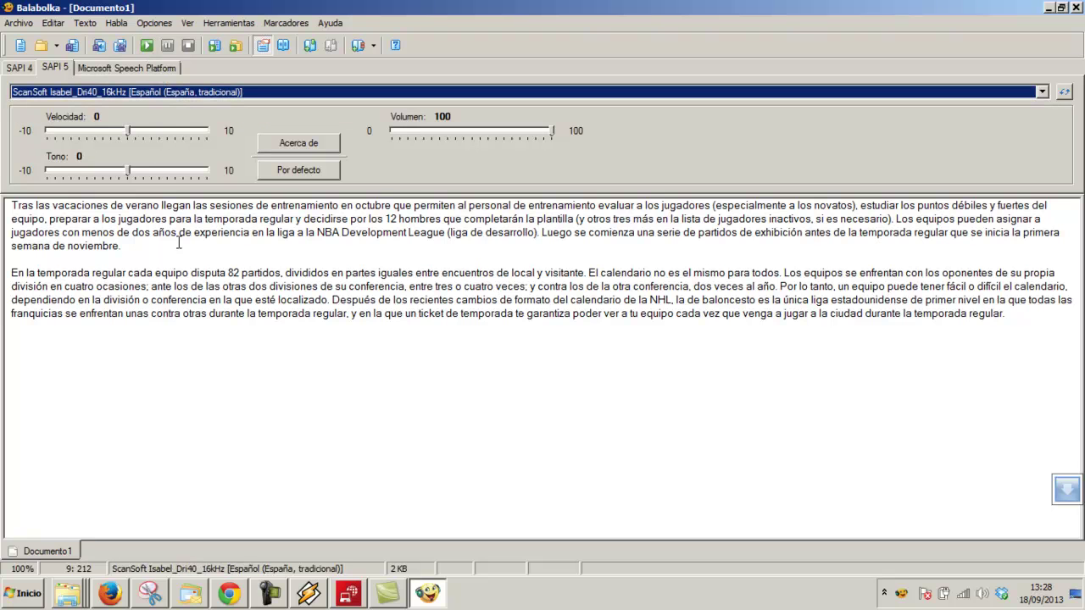
Select the first paragraph, start reading the text aloud with the ScanSoft Isabel voice, and stop the playback.
{"action": "left_click_drag", "start_coordinate": [12, 205], "coordinate": [176, 244]}
{"action": "left_click", "coordinate": [147, 45]}
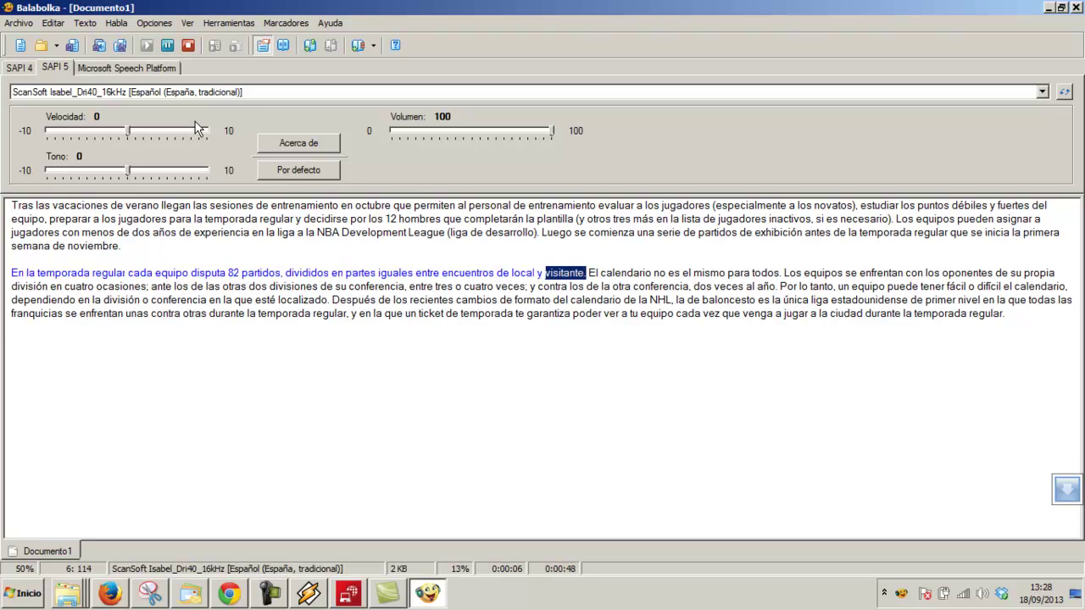
{"action": "left_click", "coordinate": [188, 47]}
Check the Microsoft Speech Platform voices, view the TextAloud and El bosque del elfo pages in Chrome, and return to Balabolka.
{"action": "left_click", "coordinate": [145, 71]}
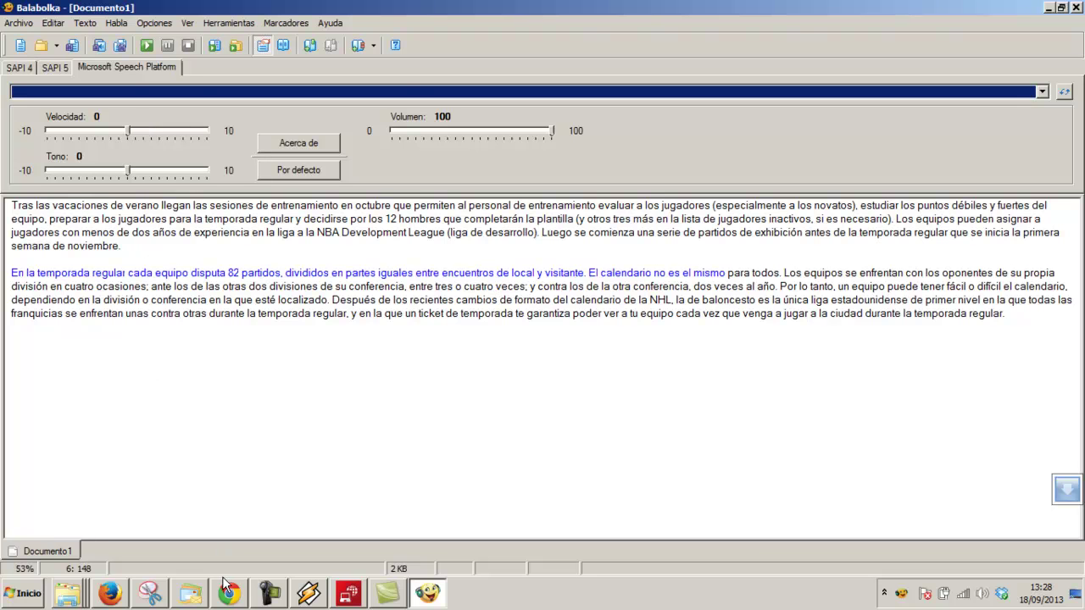
{"action": "mouse_move", "coordinate": [227, 595]}
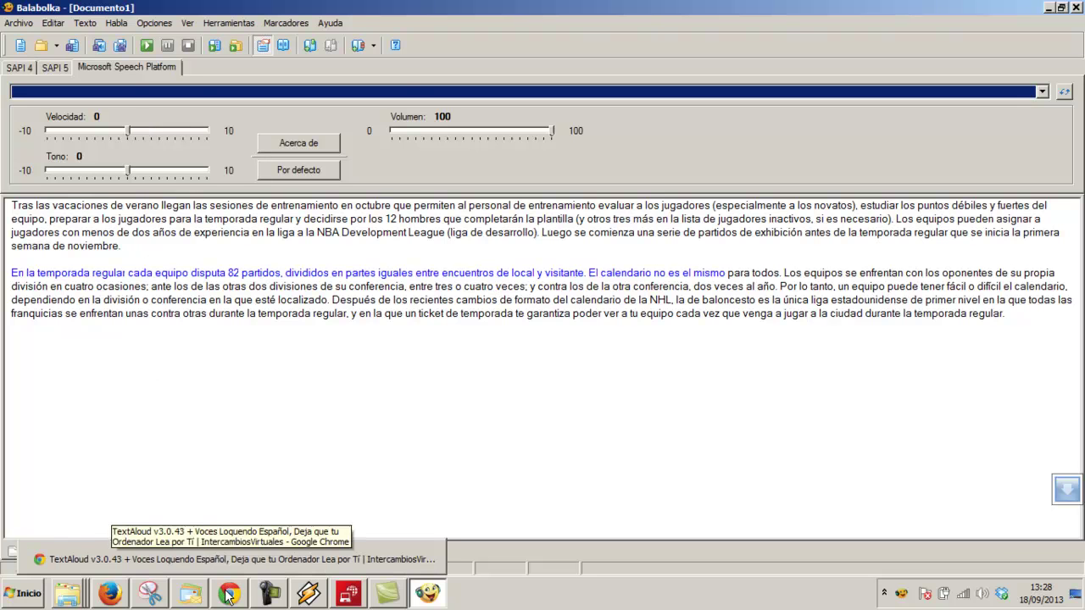
{"action": "left_click", "coordinate": [227, 596]}
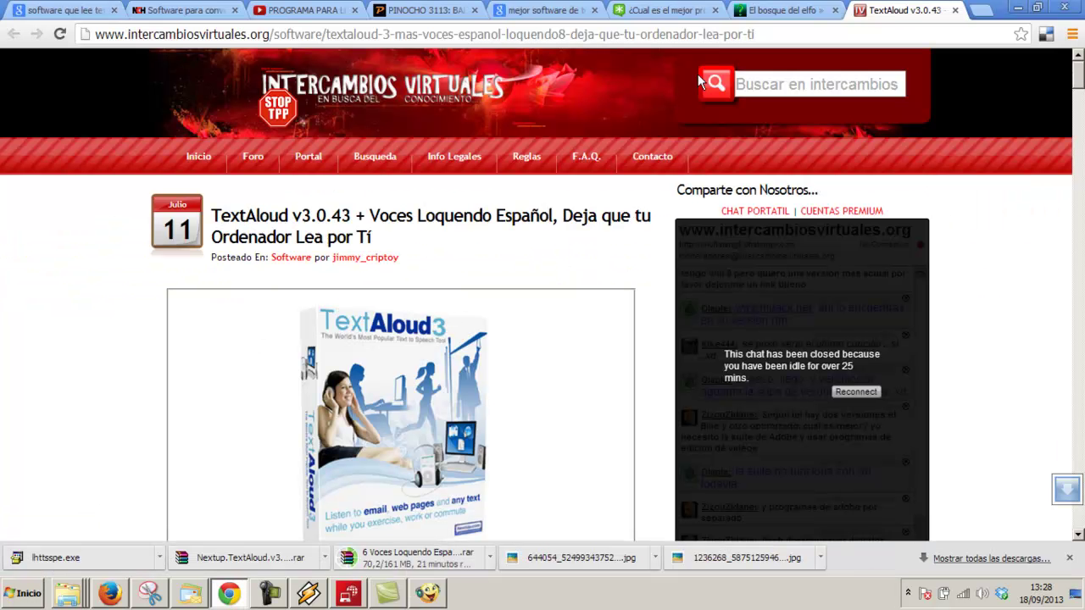
{"action": "left_click", "coordinate": [770, 10]}
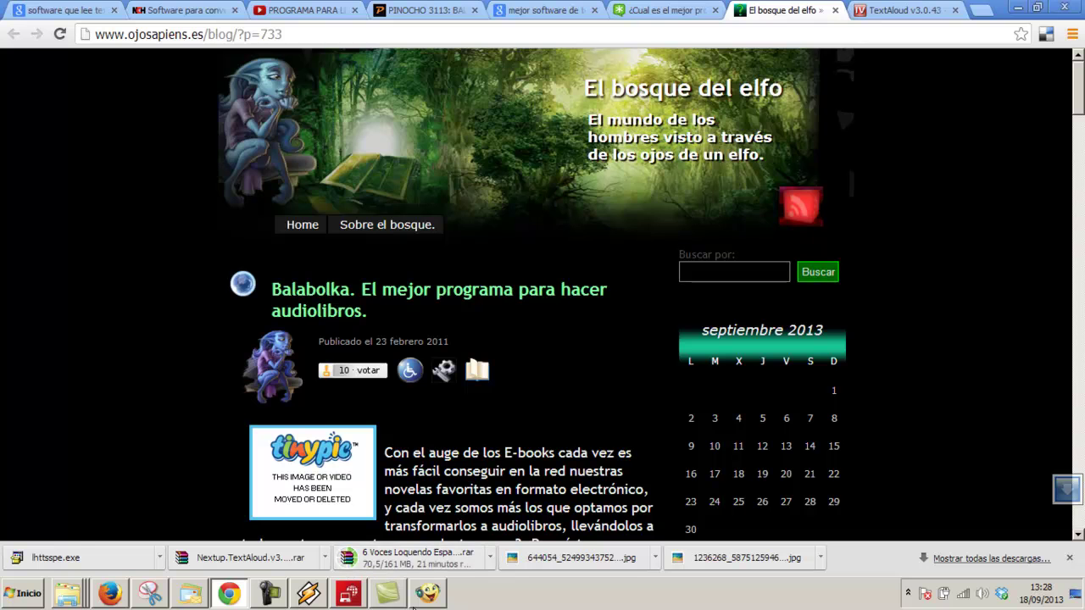
{"action": "left_click", "coordinate": [442, 601]}
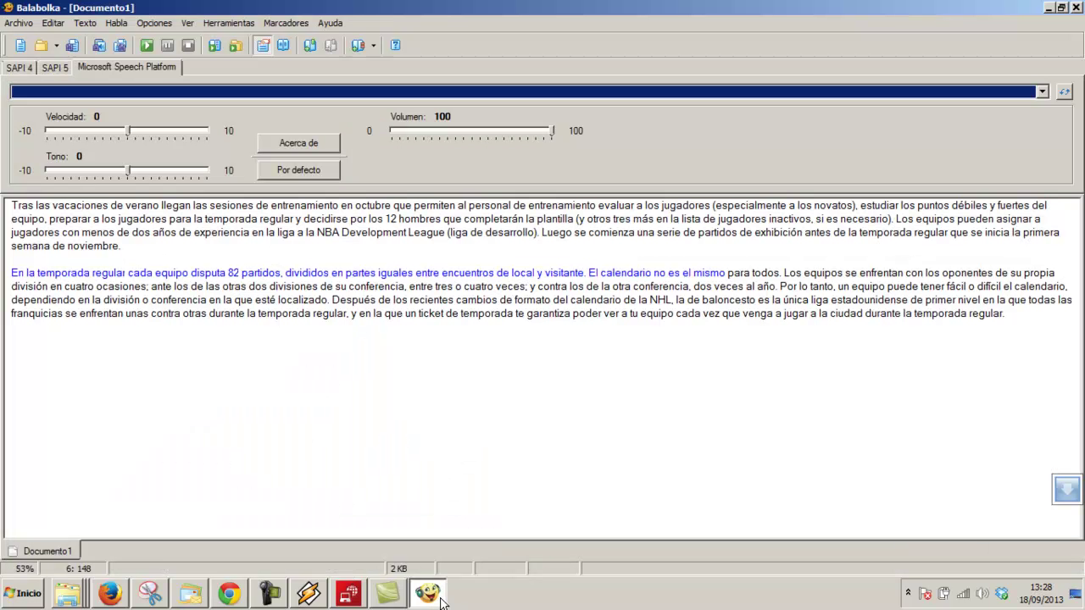
Examine the file types offered for saving the document as an audio file, and close the save dialog without saving.
{"action": "left_click", "coordinate": [20, 24]}
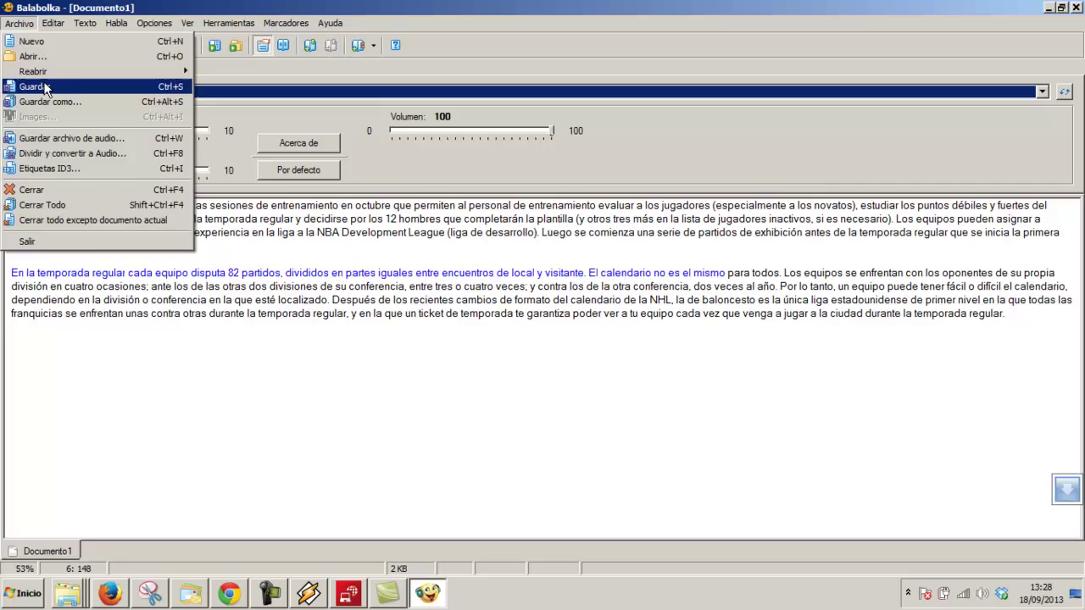
{"action": "left_click", "coordinate": [73, 140]}
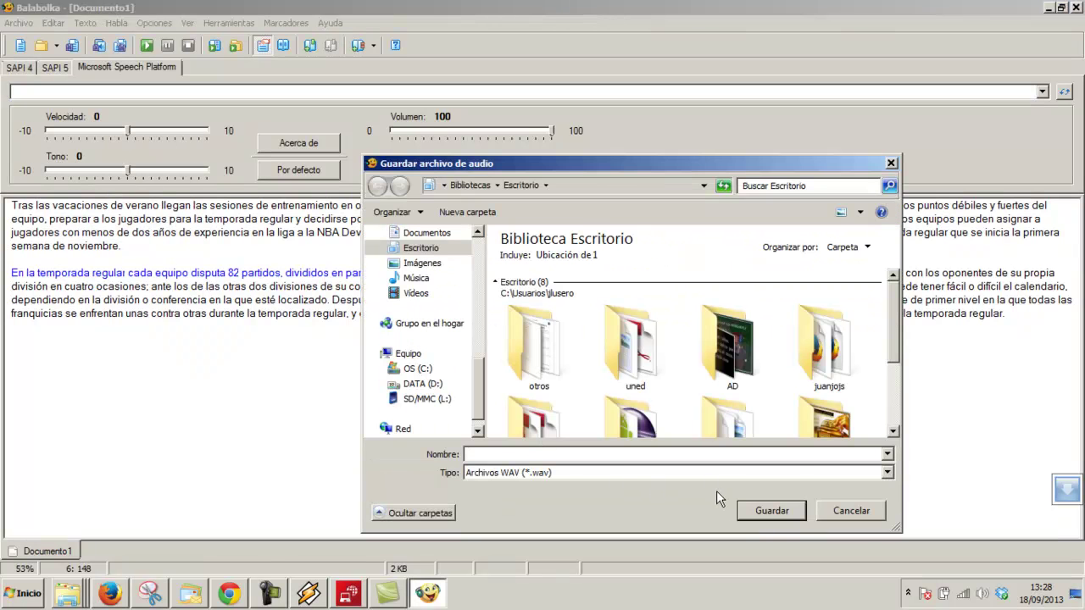
{"action": "left_click", "coordinate": [790, 473]}
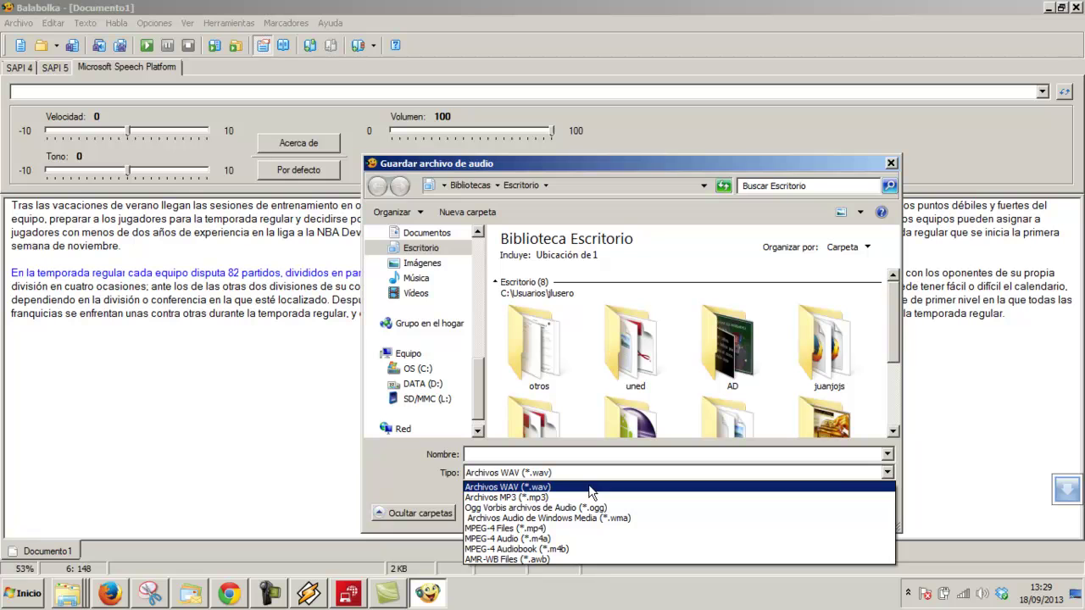
{"action": "left_click", "coordinate": [840, 479]}
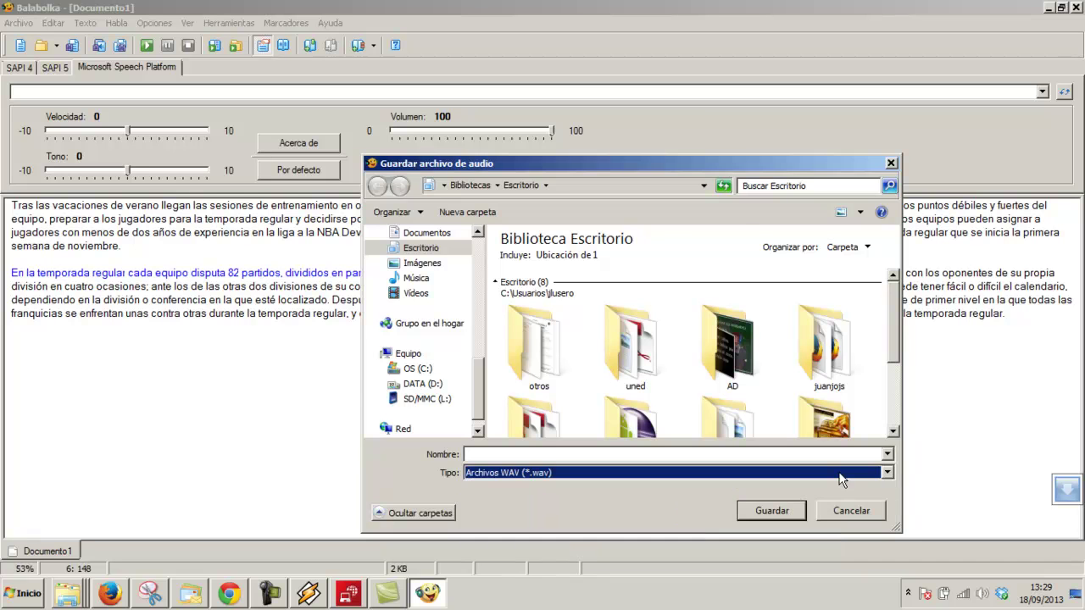
{"action": "left_click", "coordinate": [827, 518]}
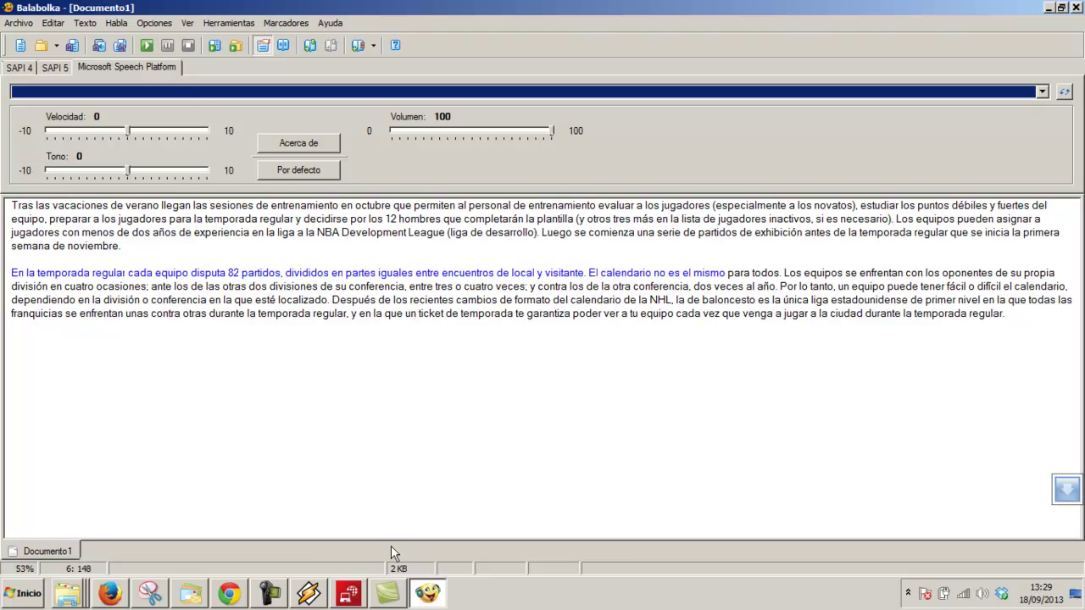
{"action": "left_click", "coordinate": [269, 593]}
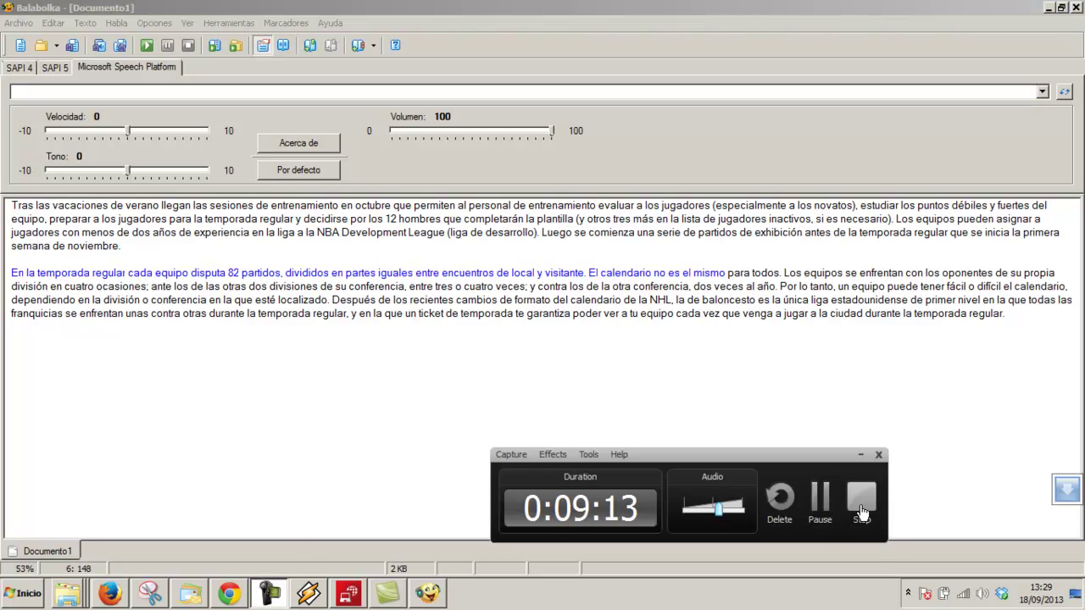
{"action": "left_click", "coordinate": [862, 512]}
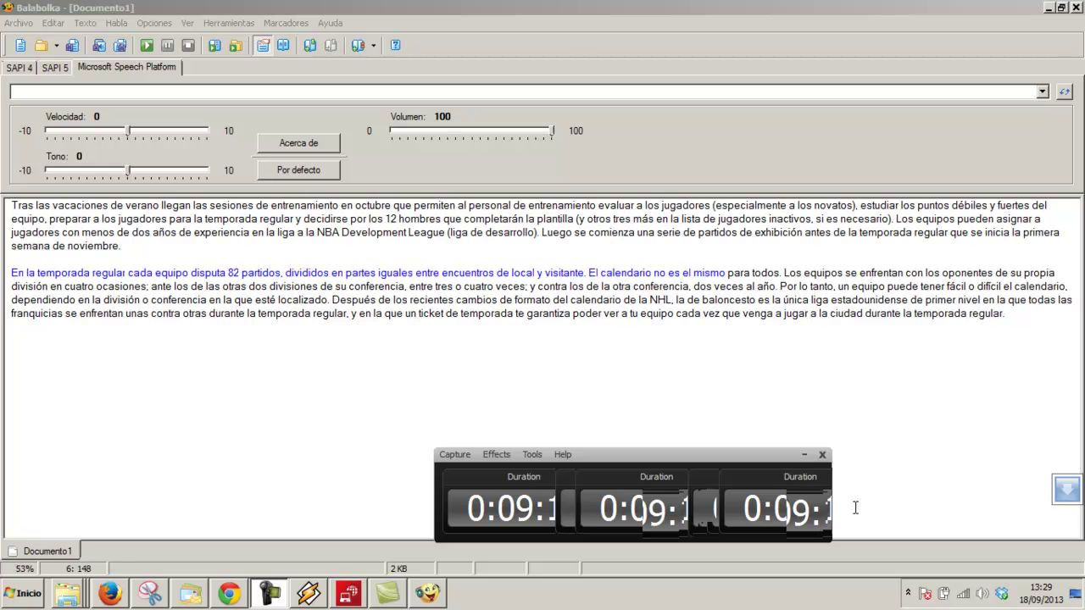